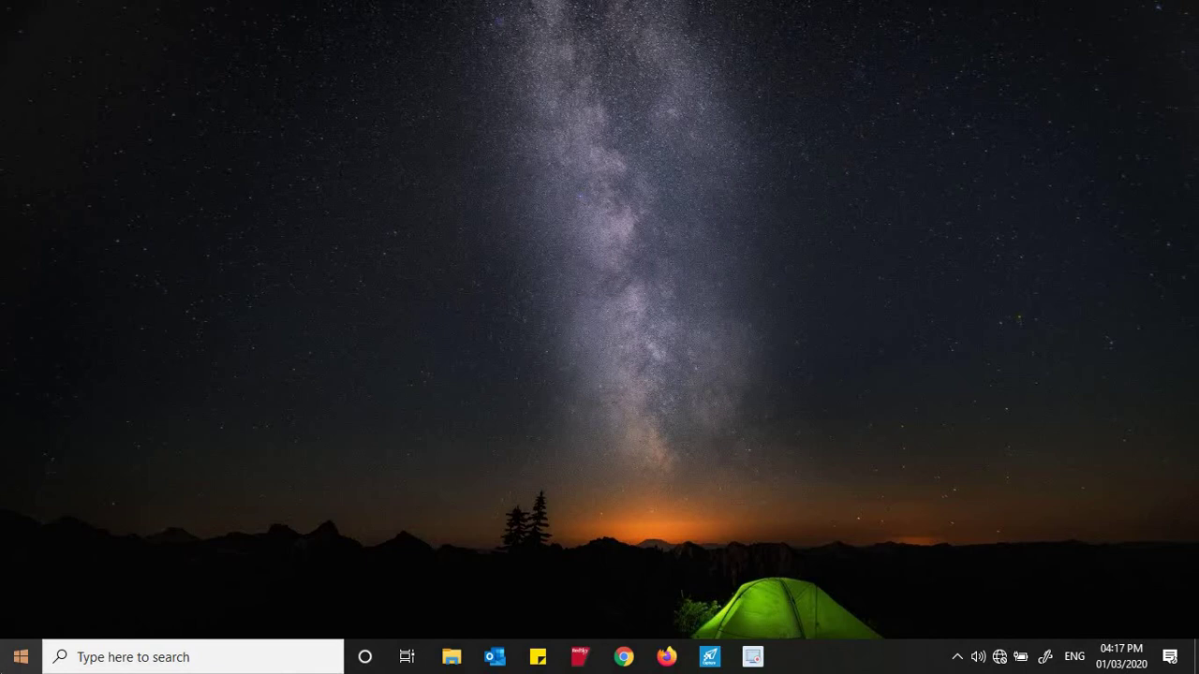
# Browse to C:\Insert Images in Userform and open Contruction.jpg in Photos.
pyautogui.press('super+r')
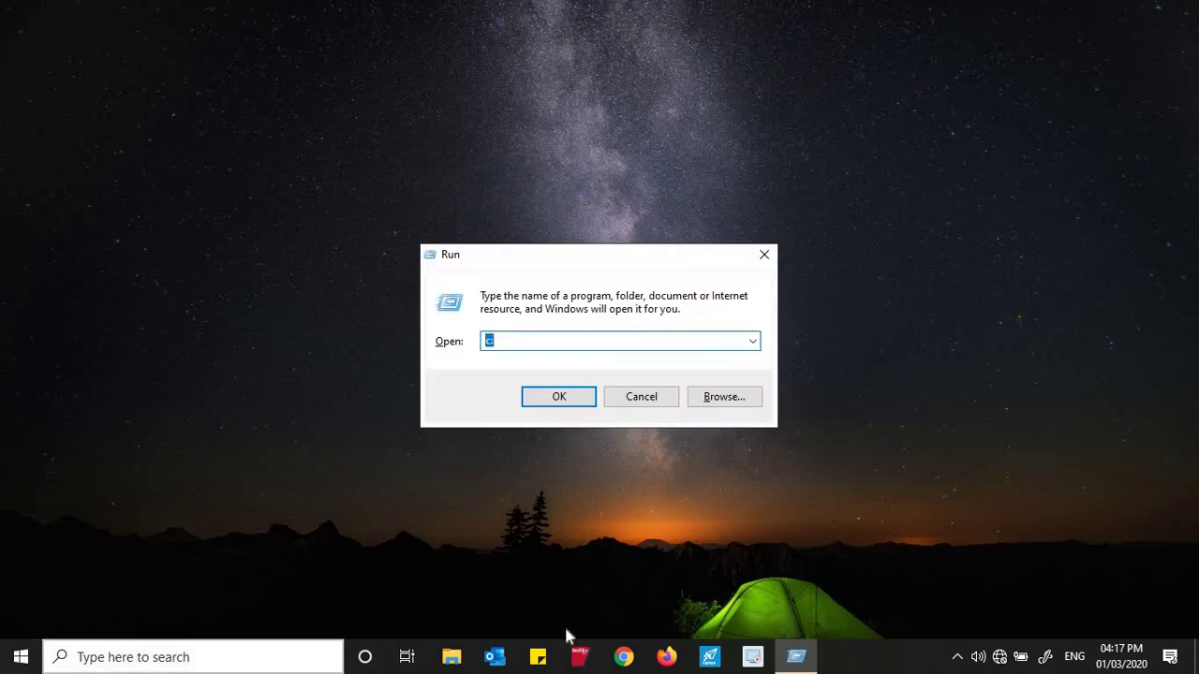
pyautogui.click(566, 401)
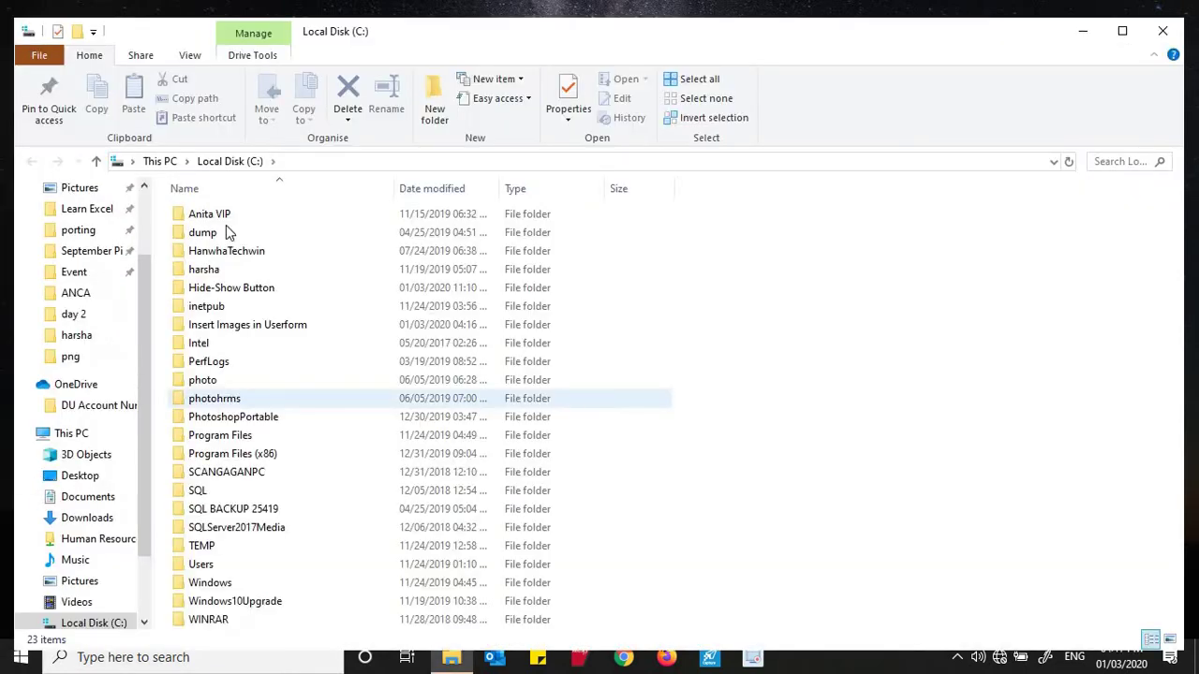
pyautogui.click(257, 325)
pyautogui.doubleClick(258, 324)
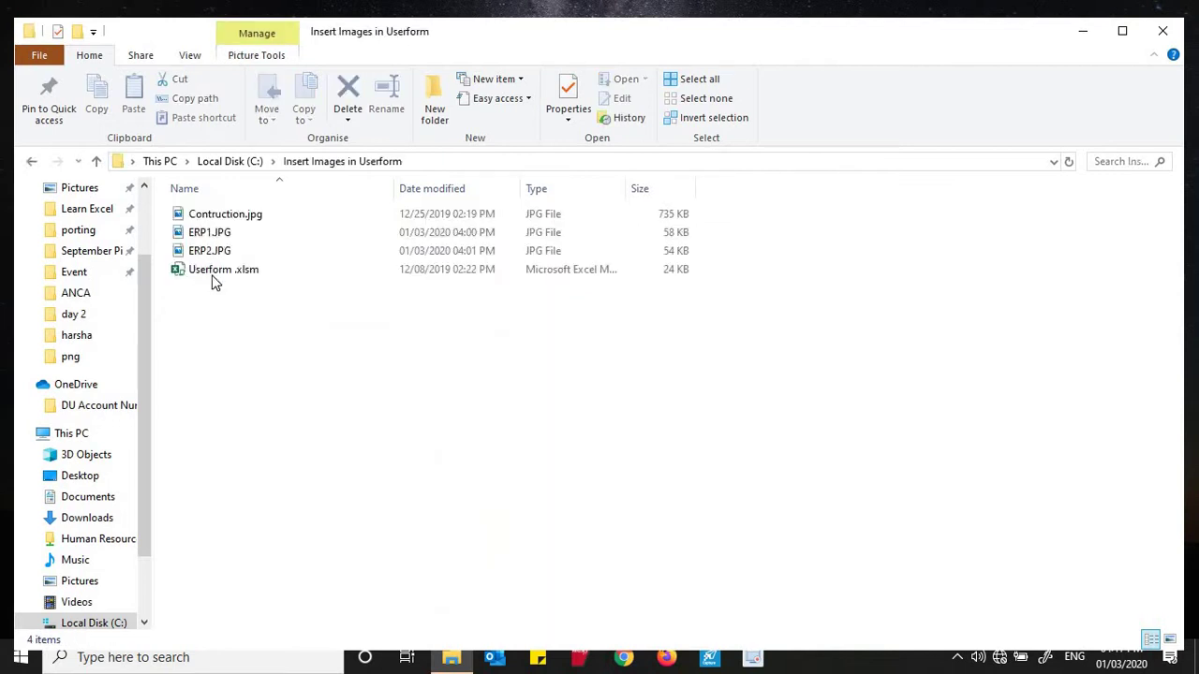
pyautogui.doubleClick(238, 215)
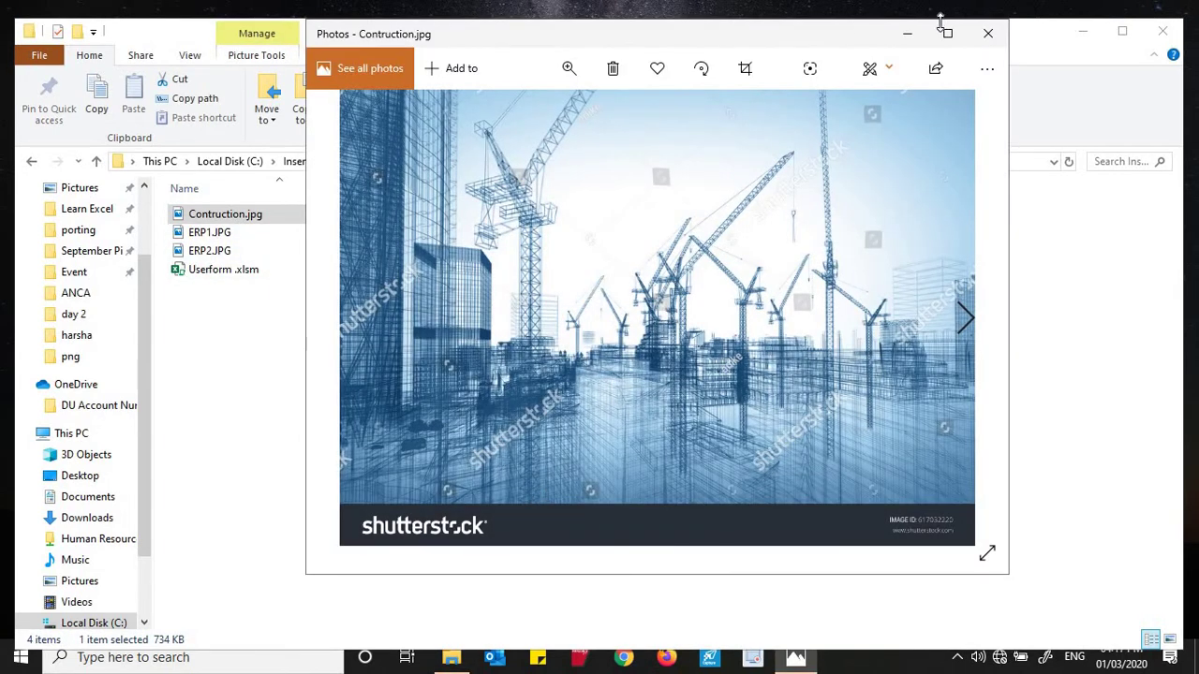
# Maximize the crane photo in Photos to view it, then close the viewer.
pyautogui.click(942, 28)
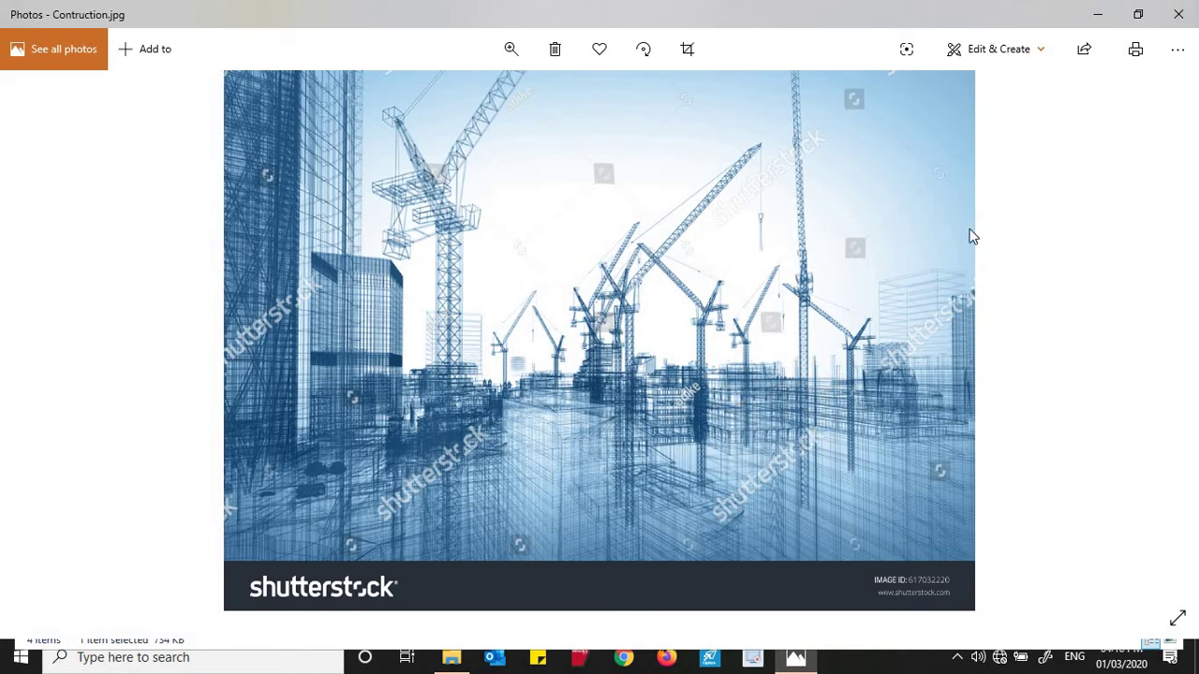
pyautogui.click(1178, 14)
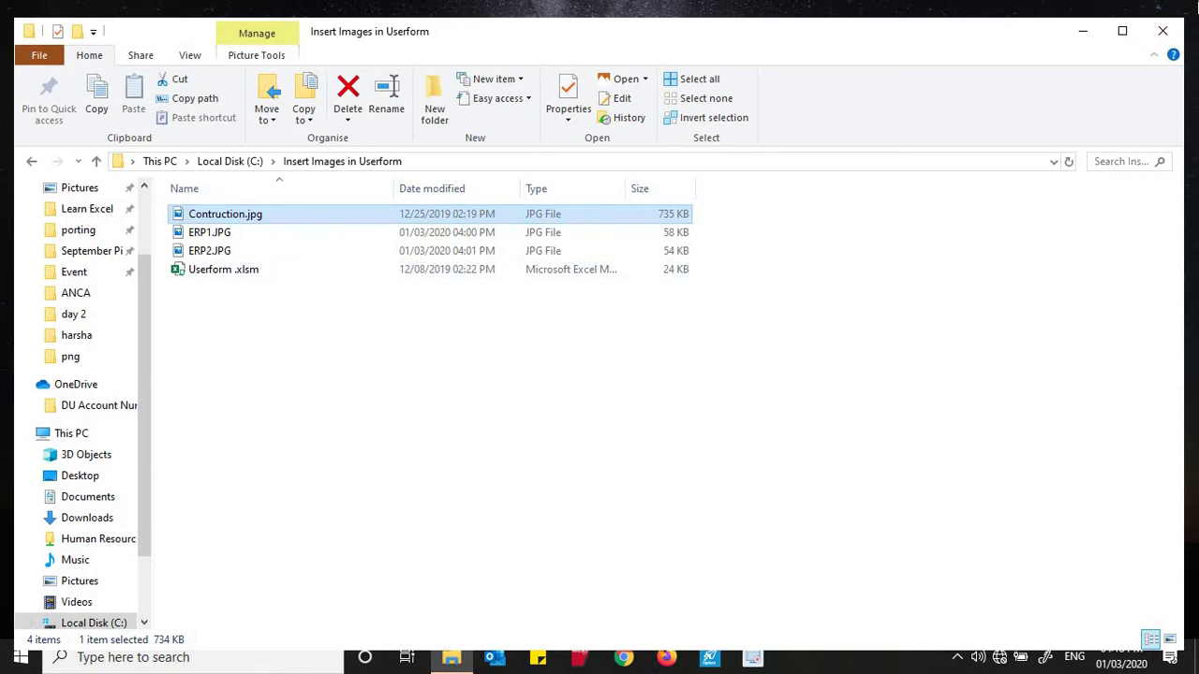
# Run PhotoshopPortable.exe from C:\PhotoshopPortable as administrator.
pyautogui.click(35, 163)
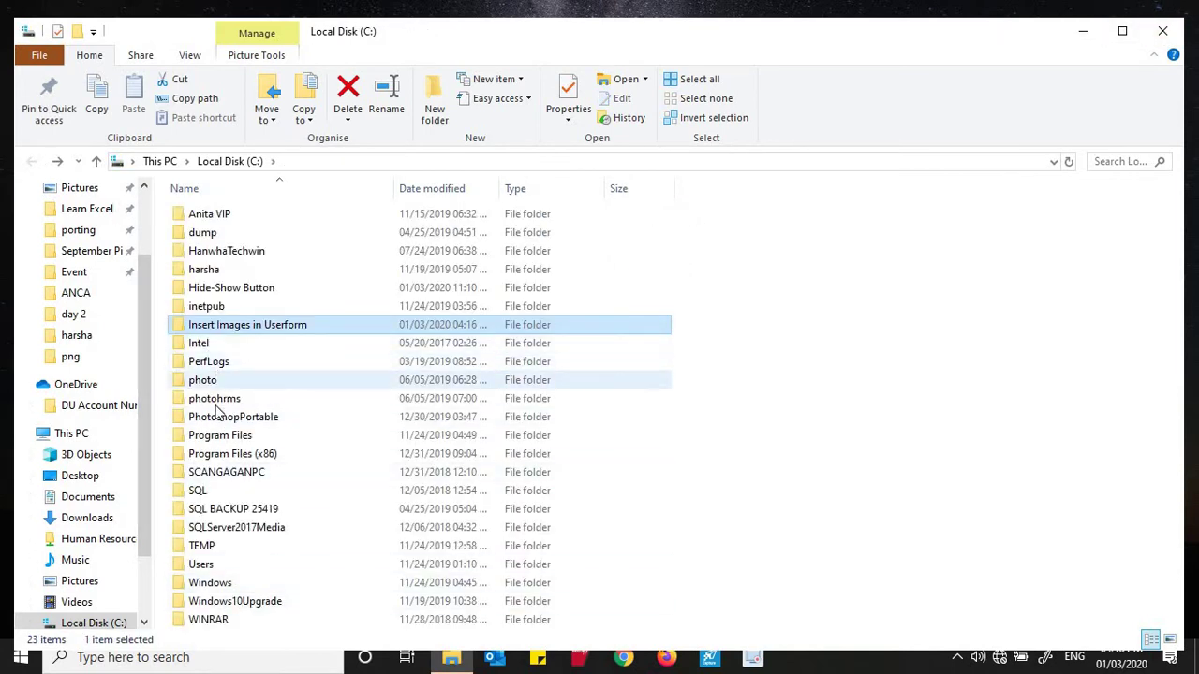
pyautogui.doubleClick(234, 417)
pyautogui.click(232, 275)
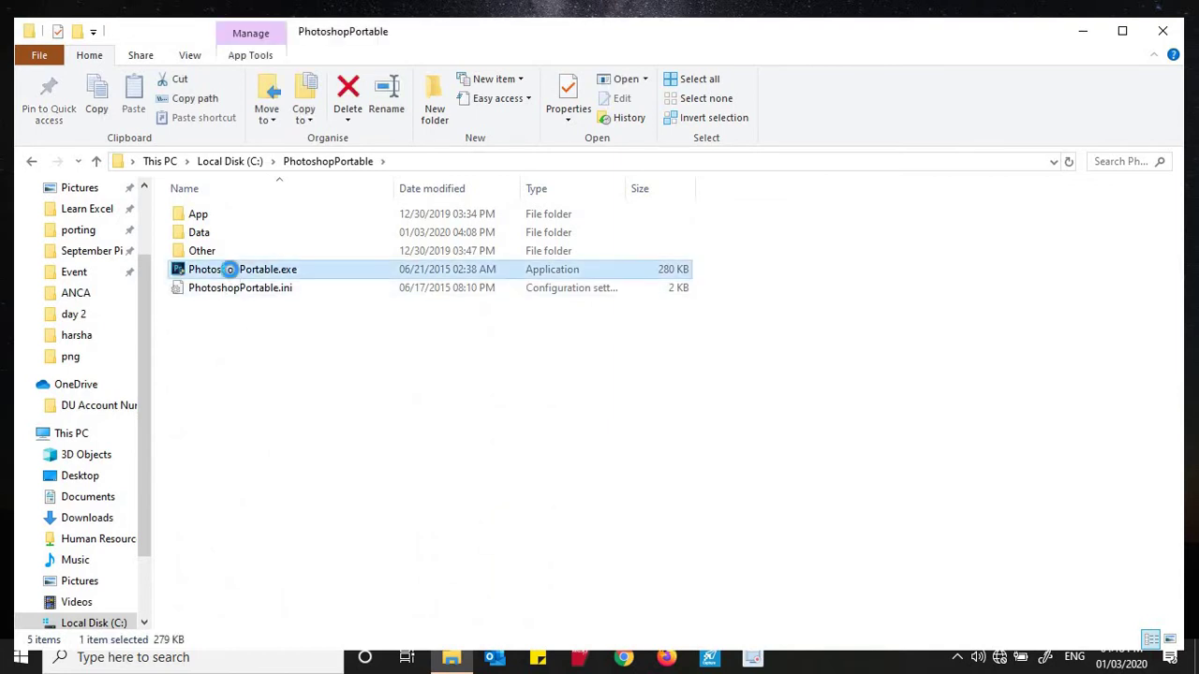
pyautogui.rightClick(231, 273)
pyautogui.click(95, 177)
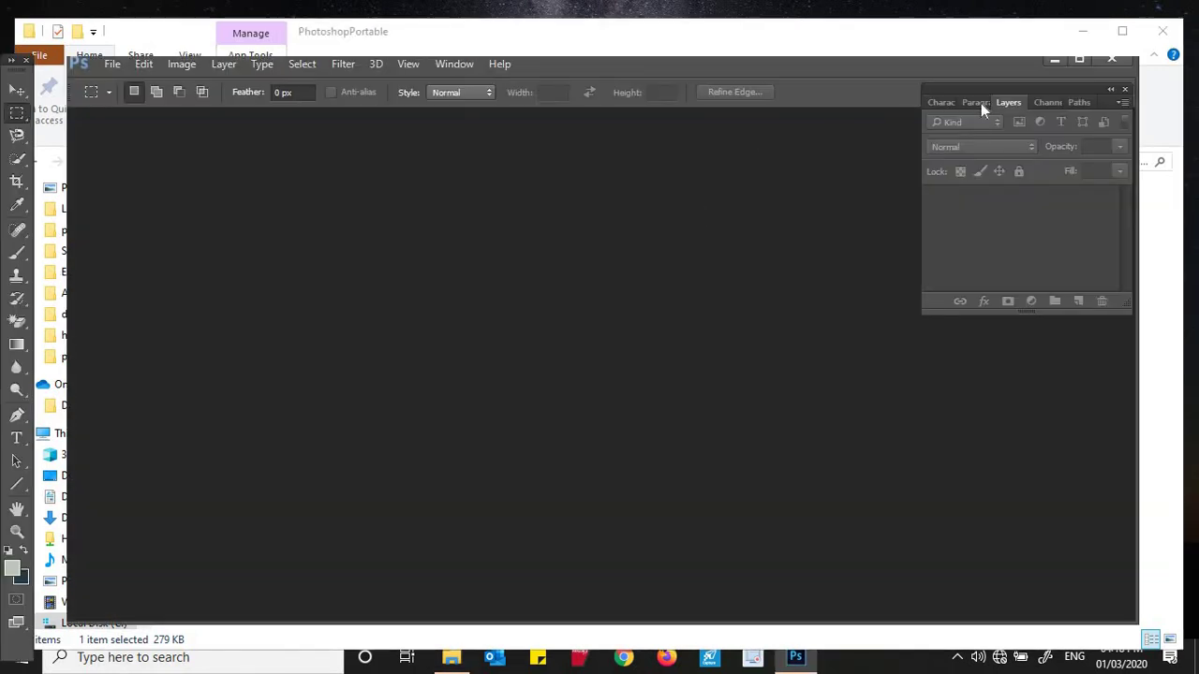
# Maximize Photoshop and open Contruction.jpg.
pyautogui.click(1082, 62)
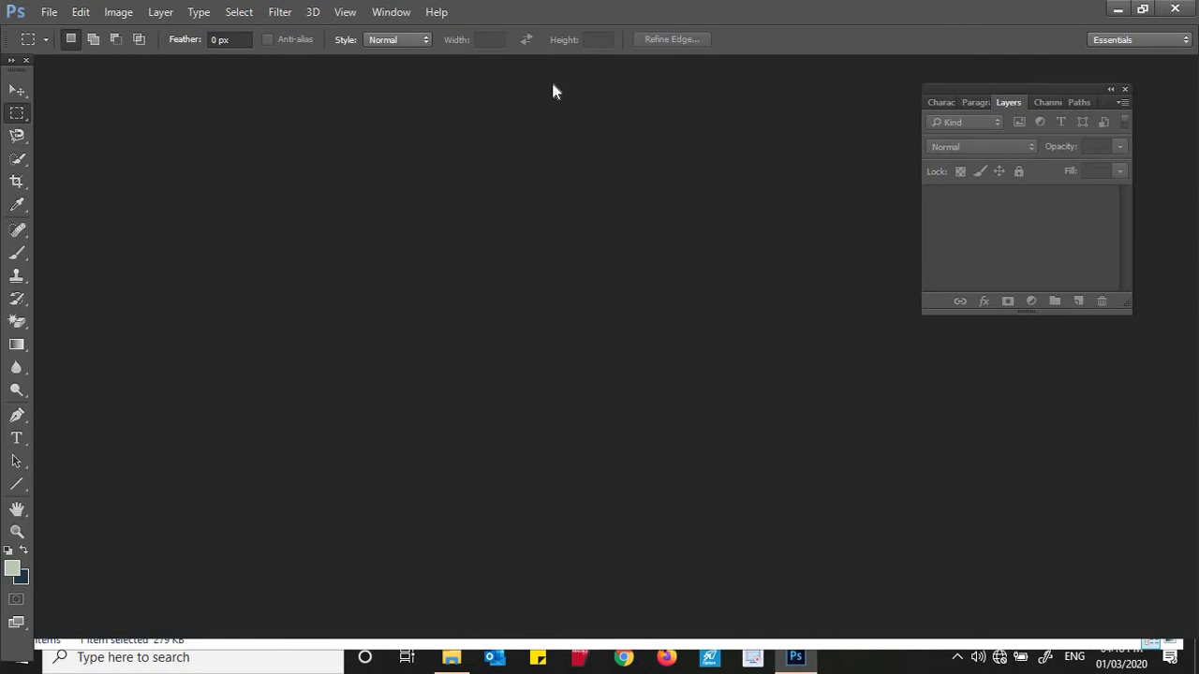
pyautogui.click(48, 13)
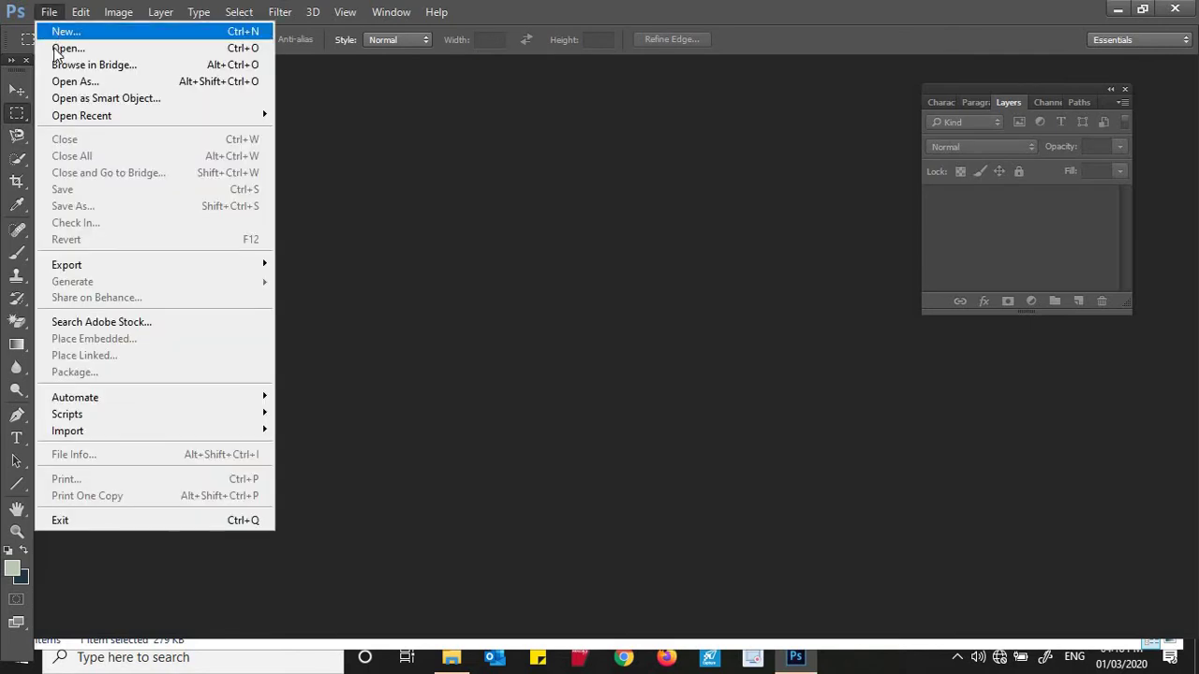
pyautogui.click(61, 48)
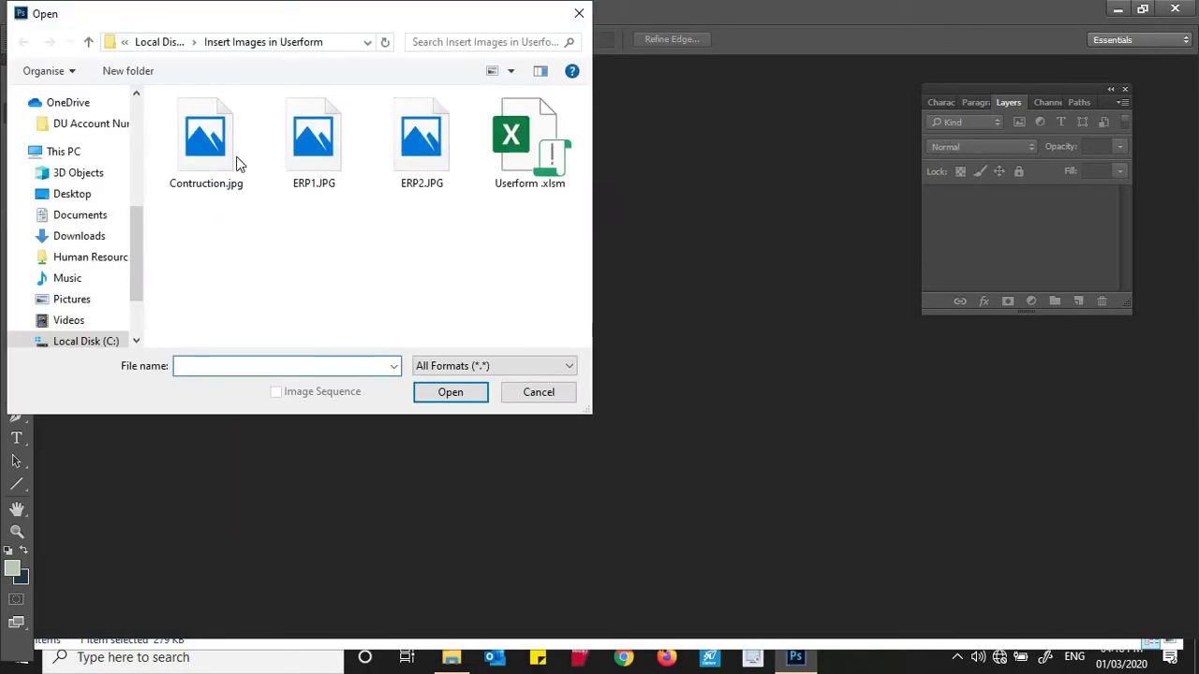
pyautogui.click(200, 150)
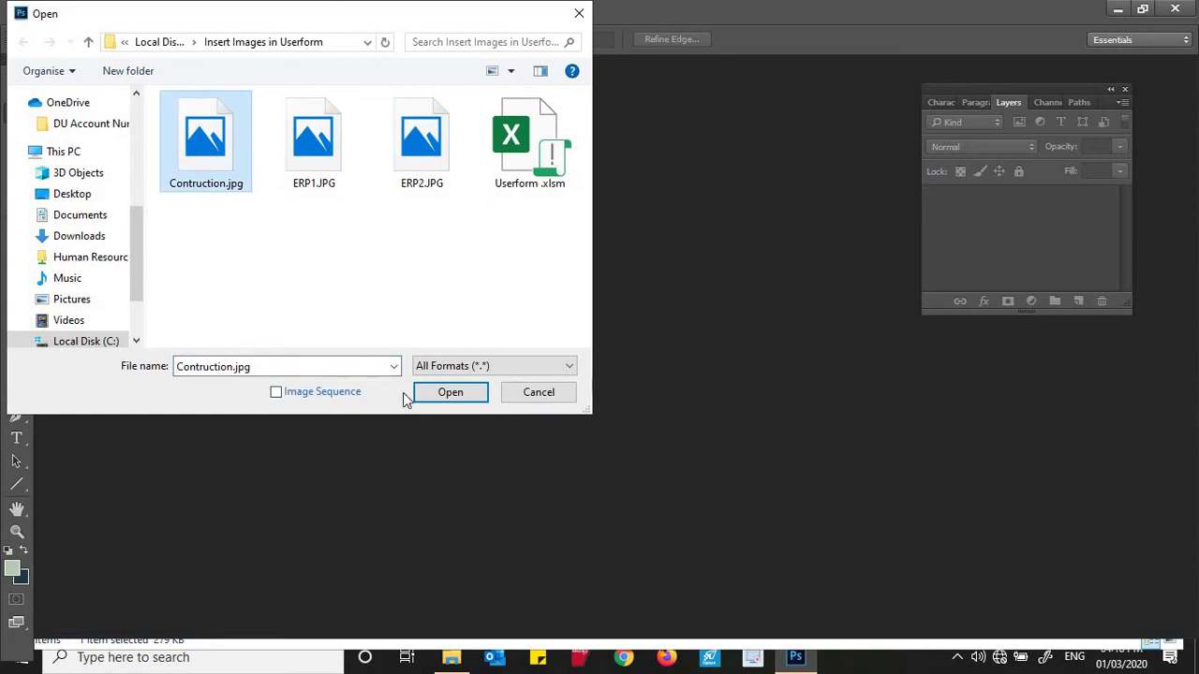
pyautogui.click(446, 394)
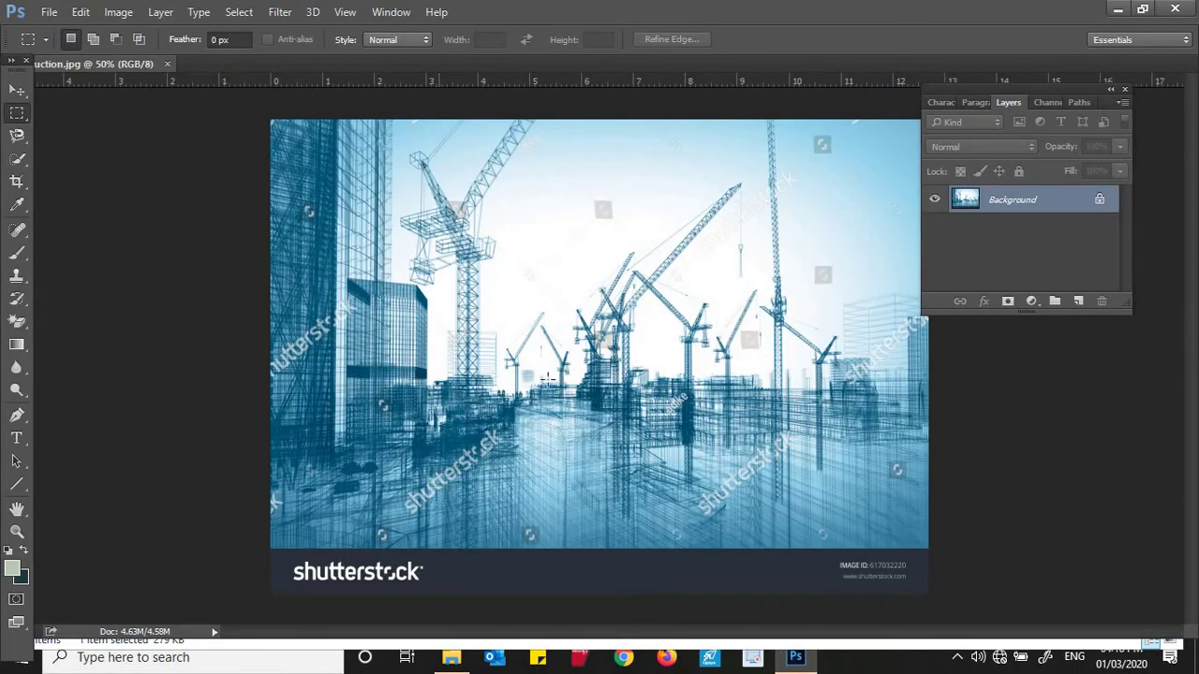
# Unlock the Background into Layer 0 and select the Rectangular Marquee tool.
pyautogui.click(1100, 200)
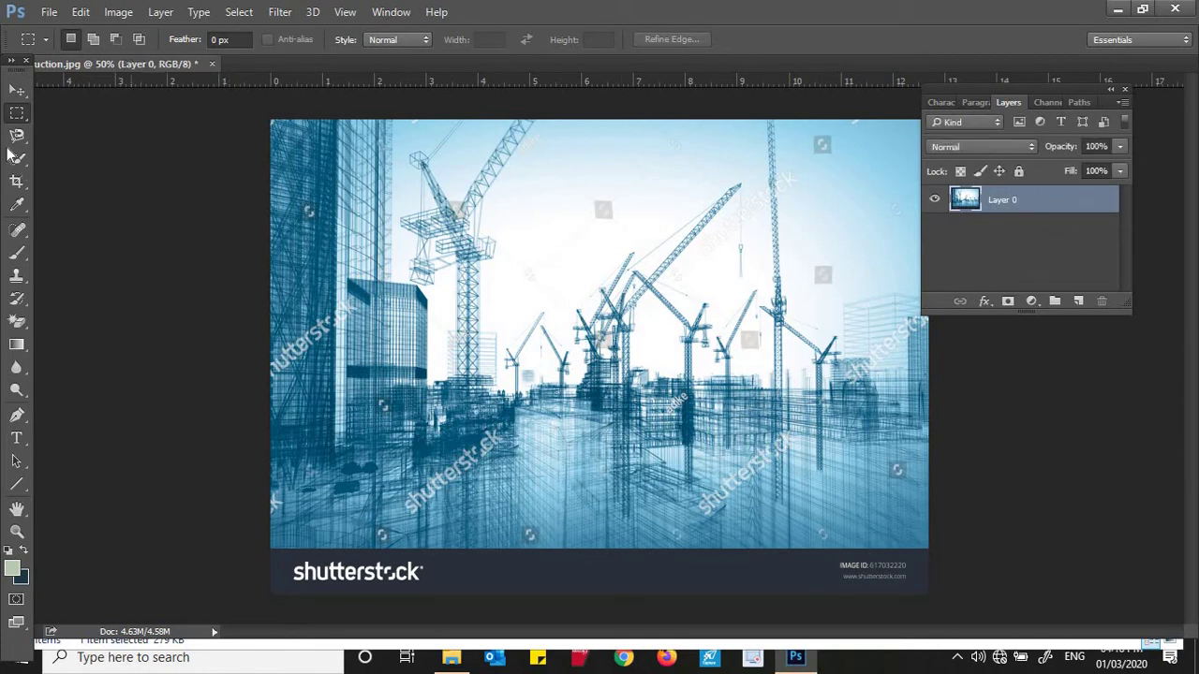
pyautogui.rightClick(17, 113)
pyautogui.click(93, 116)
# Select the upper-right cranes with a roughly 9.36 × 4.93 cm rectangle and copy it.
pyautogui.moveTo(412, 120)
pyautogui.mouseDown()
pyautogui.moveTo(824, 378)
pyautogui.moveTo(907, 377)
pyautogui.moveTo(894, 379)
pyautogui.mouseUp()
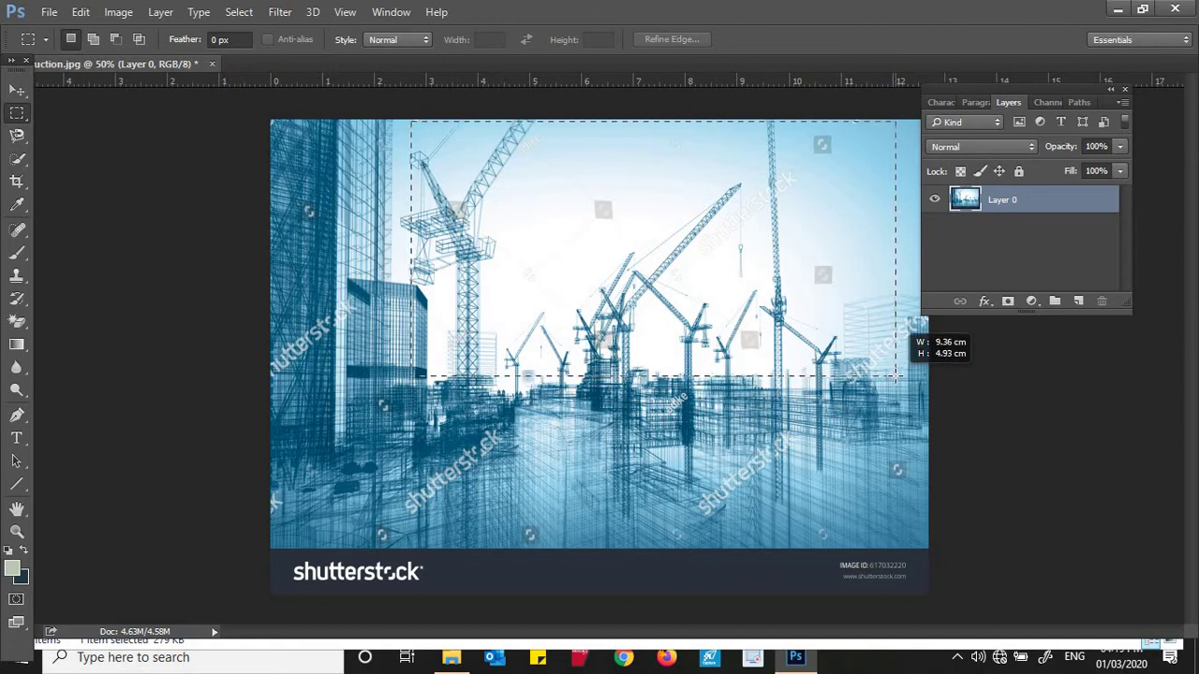
pyautogui.moveTo(894, 379); pyautogui.dragTo(896, 377)
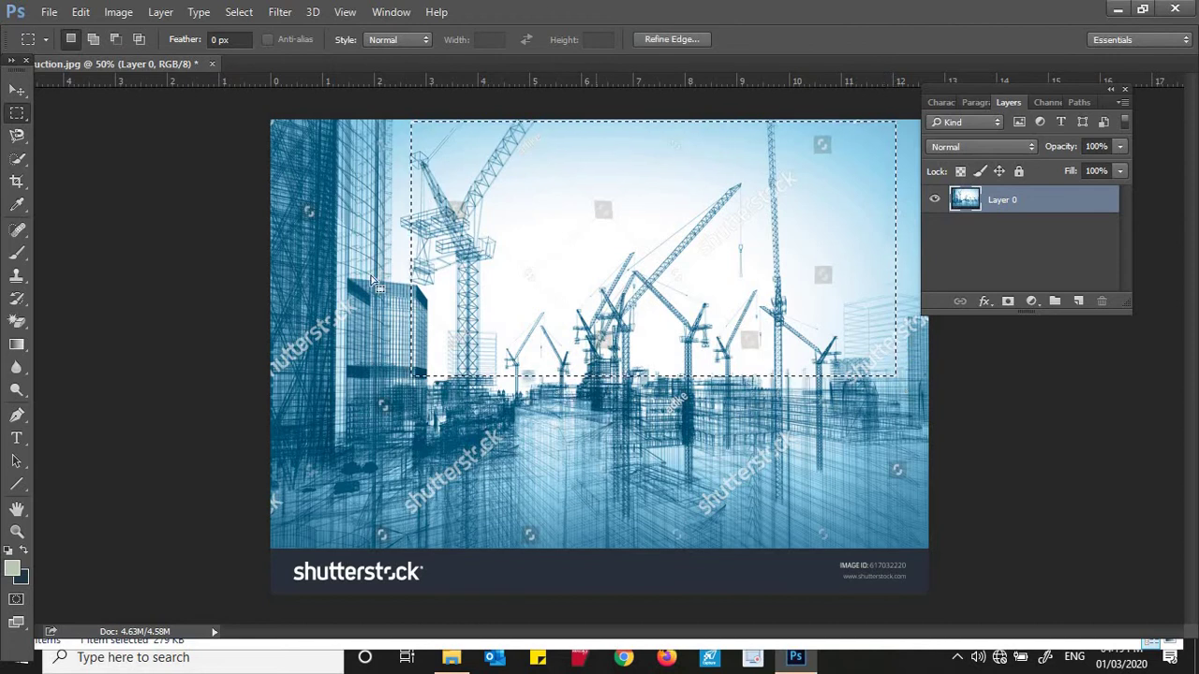
pyautogui.click(79, 14)
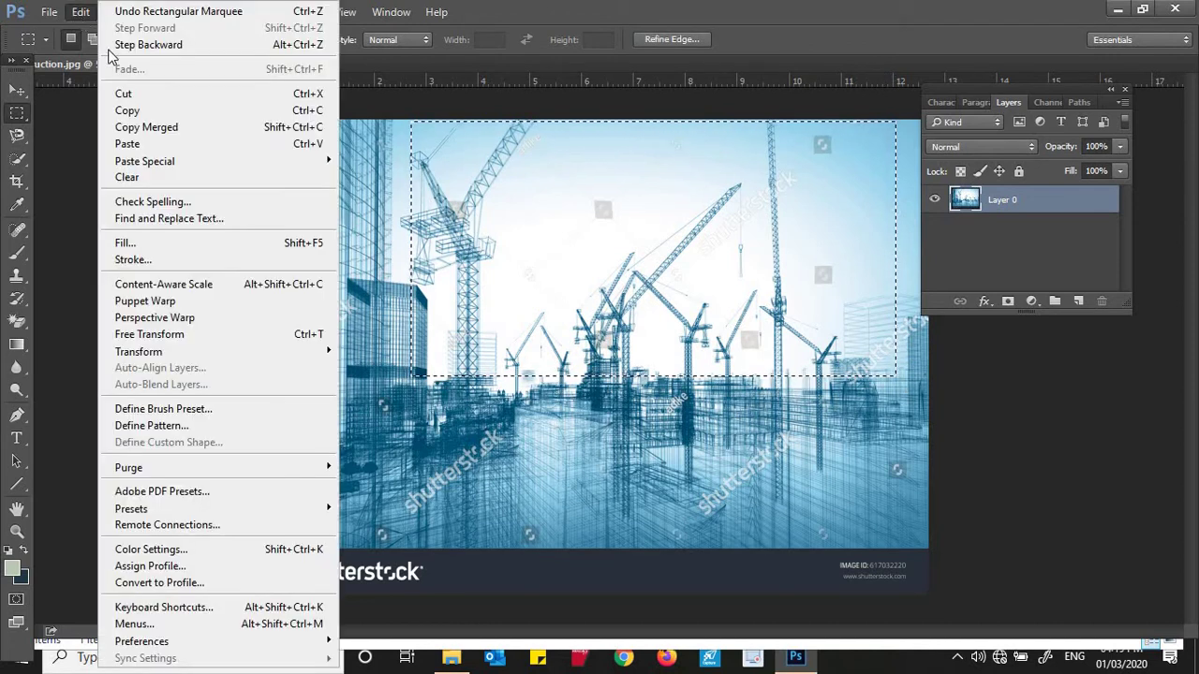
pyautogui.click(131, 109)
# Create a new transparent 1106 × 582 document and paste the copied crane section into it.
pyautogui.click(49, 12)
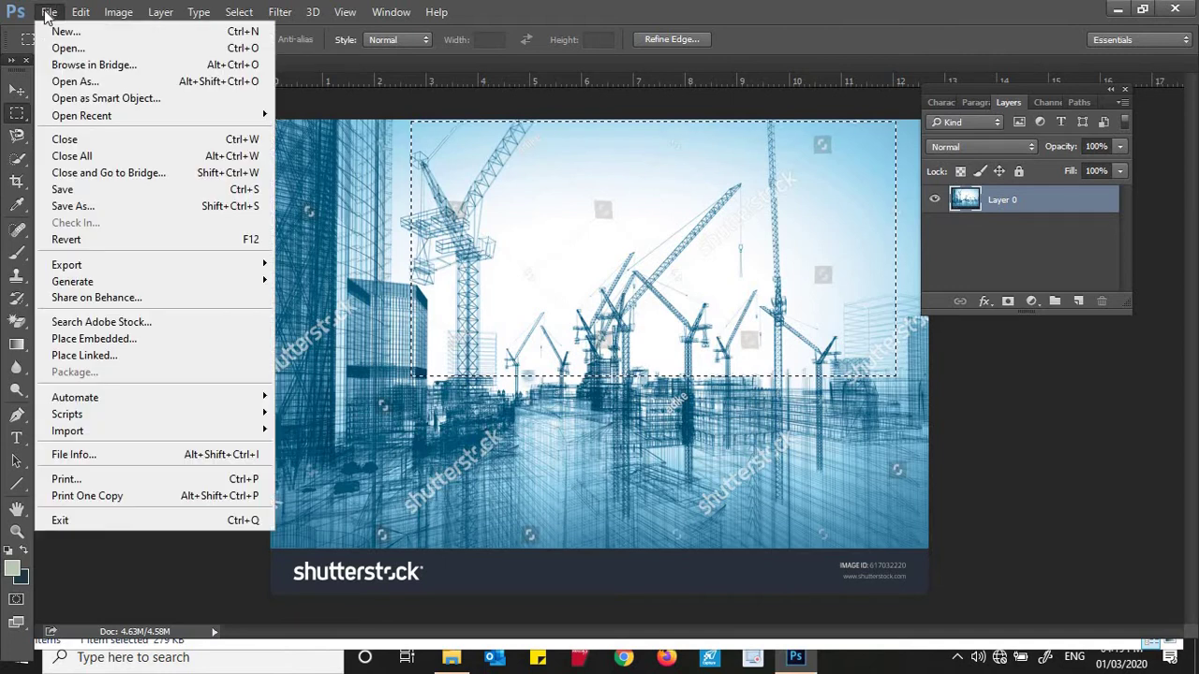
pyautogui.click(66, 33)
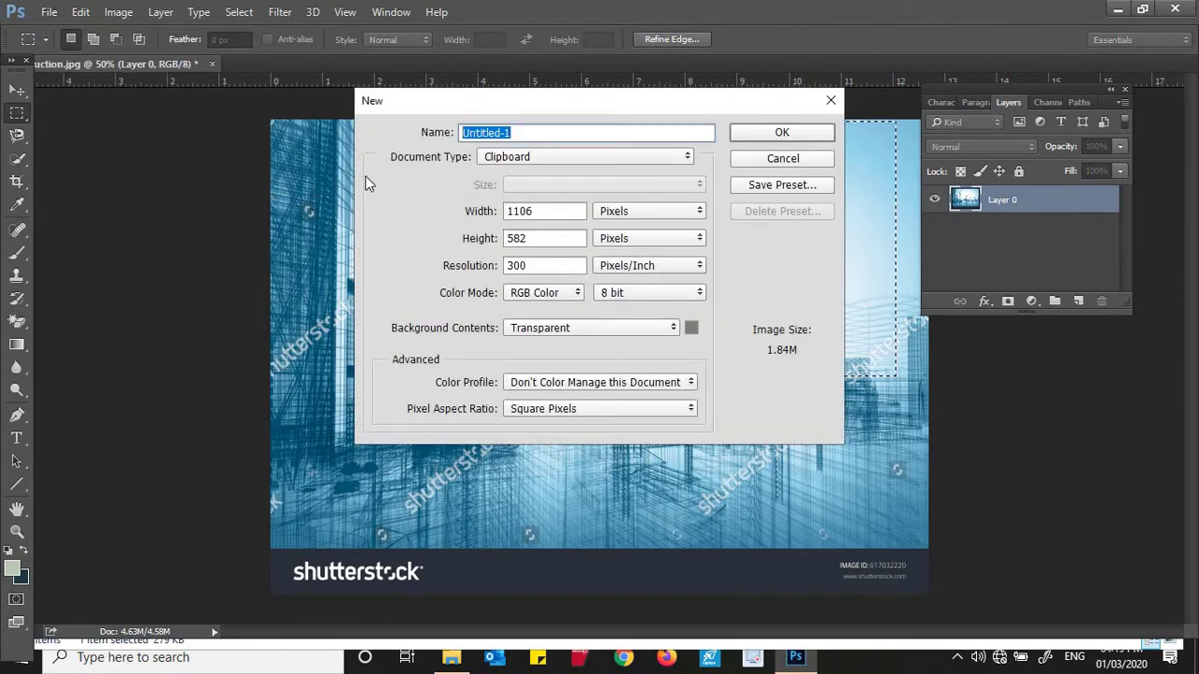
pyautogui.click(781, 132)
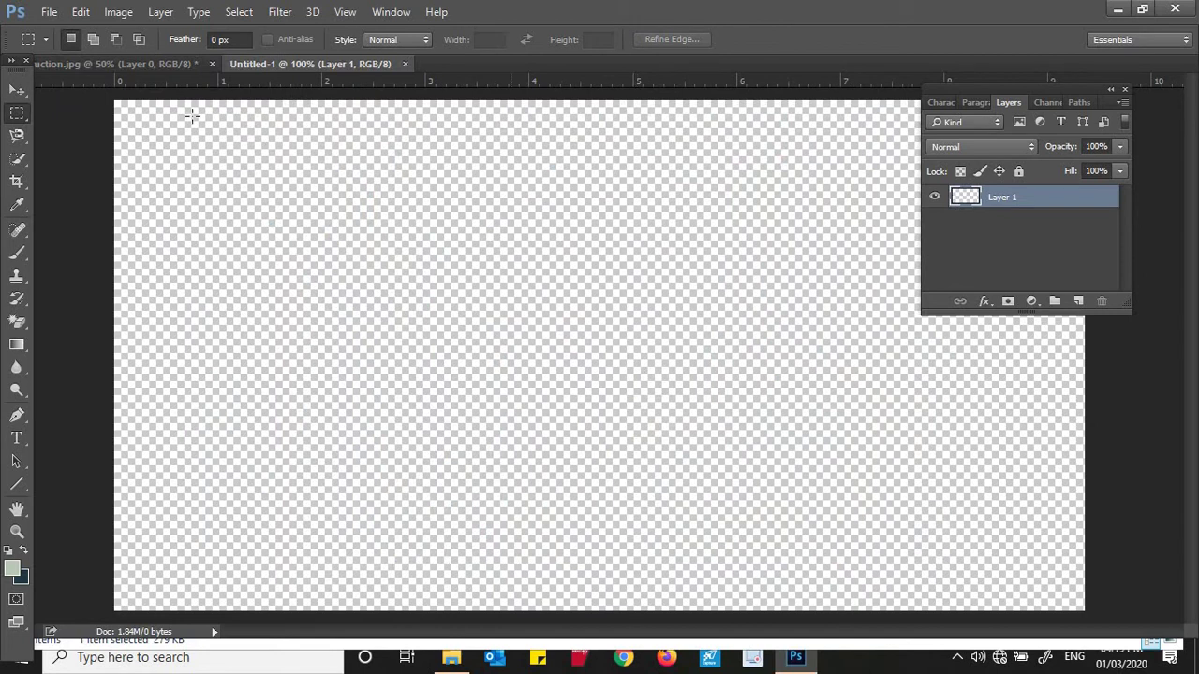
pyautogui.click(81, 11)
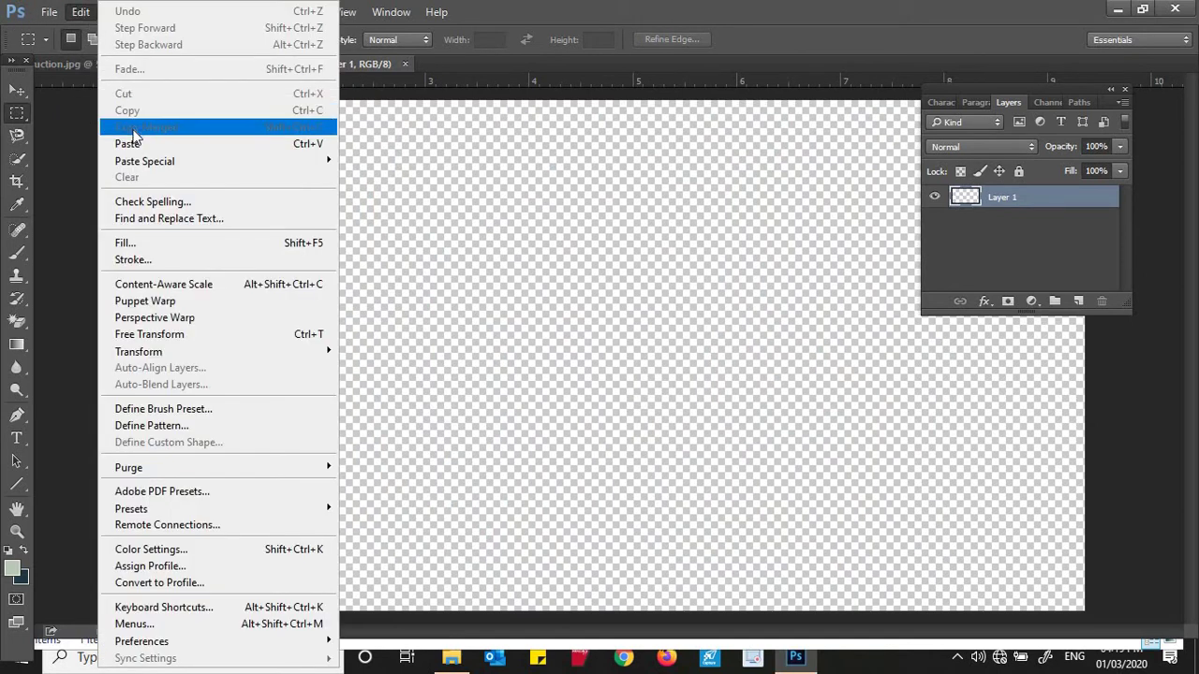
pyautogui.click(131, 143)
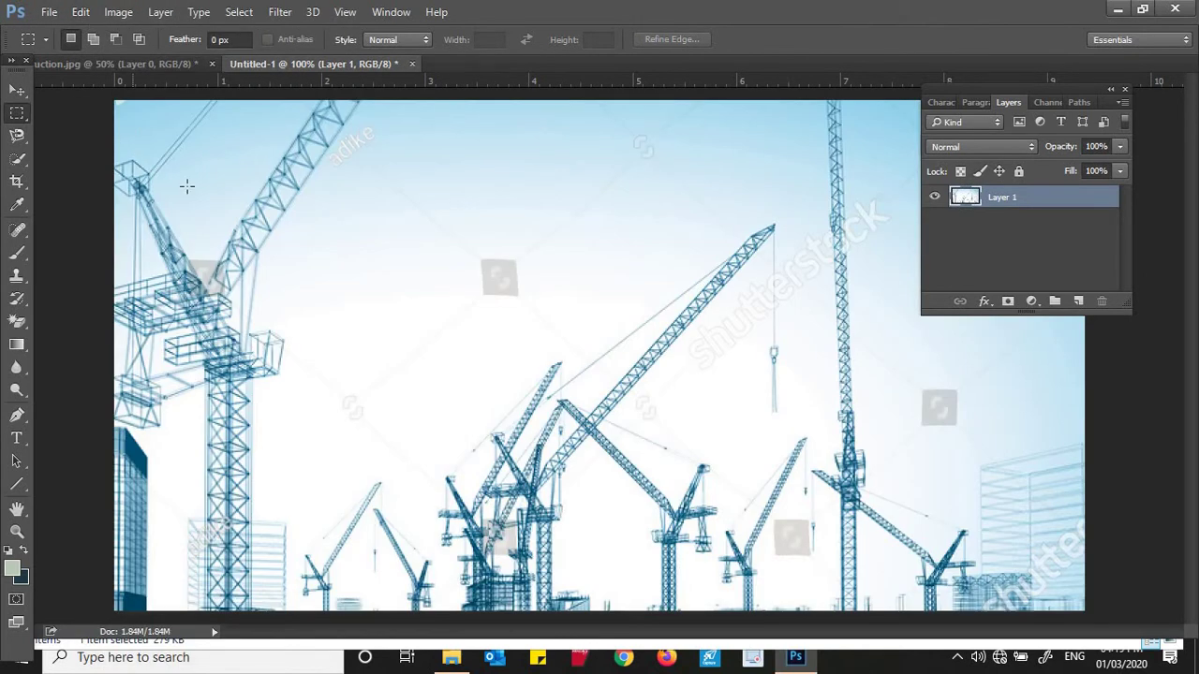
# Convert the pasted image to Grayscale mode, discarding colour information.
pyautogui.click(119, 12)
pyautogui.moveTo(126, 34)
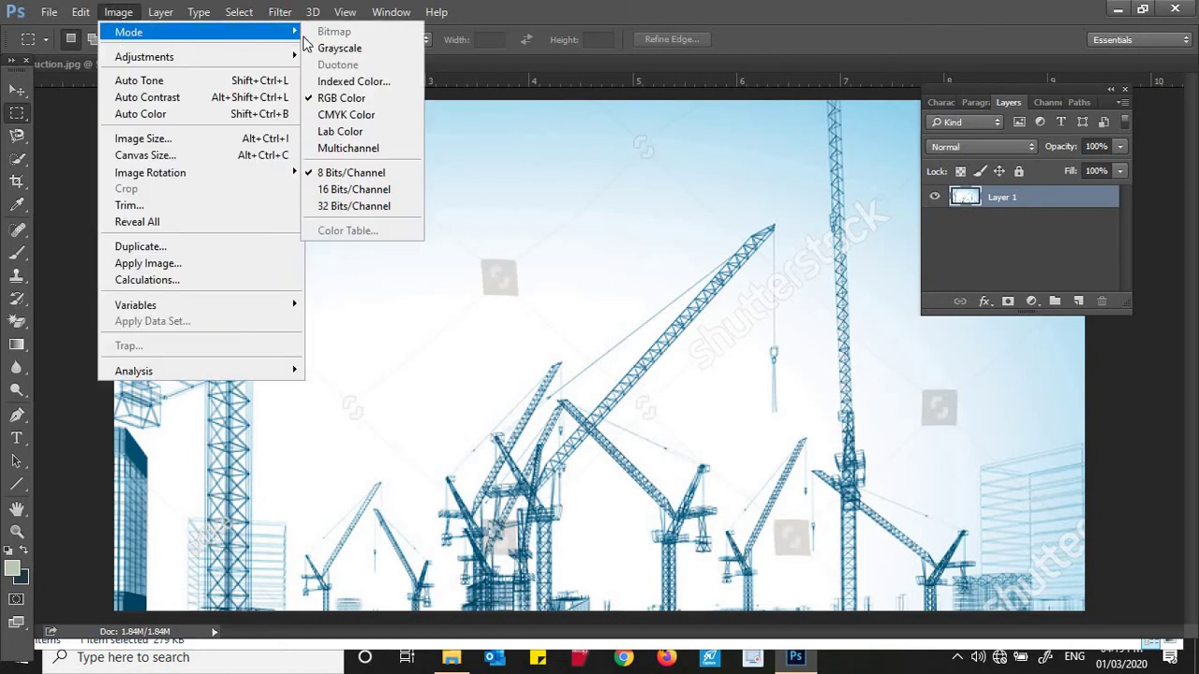
pyautogui.click(339, 48)
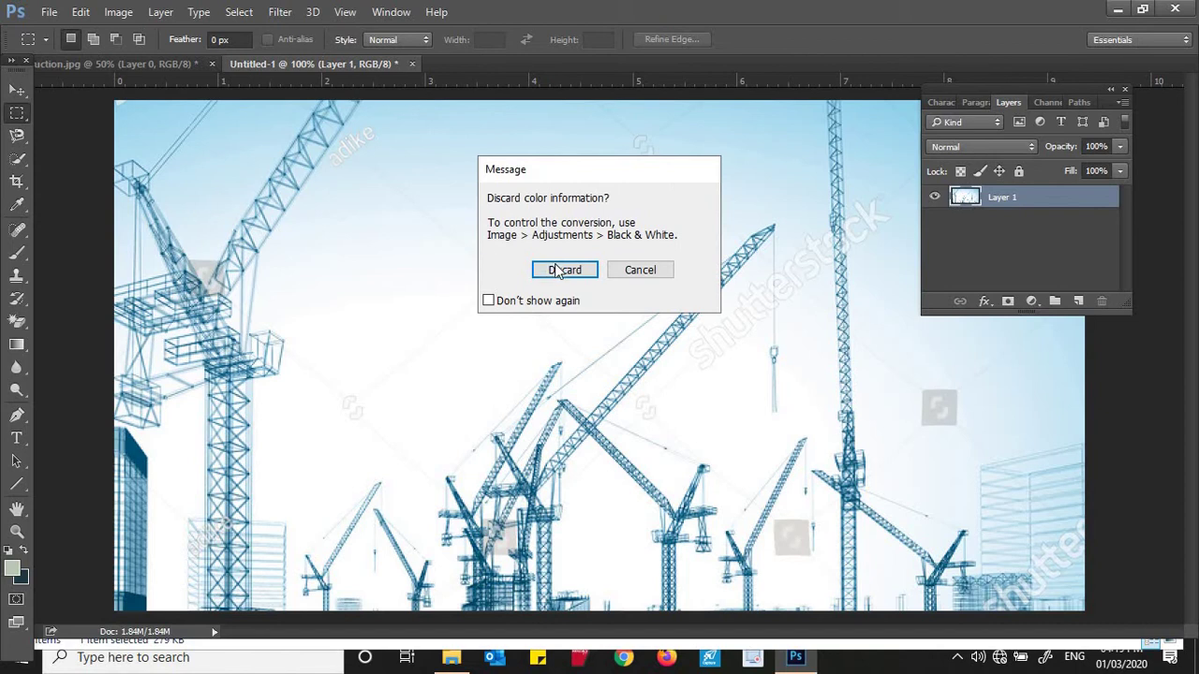
pyautogui.click(552, 270)
# Save the grayscale image as BackgoundImage.bmp with default BMP options, then close it.
pyautogui.click(37, 9)
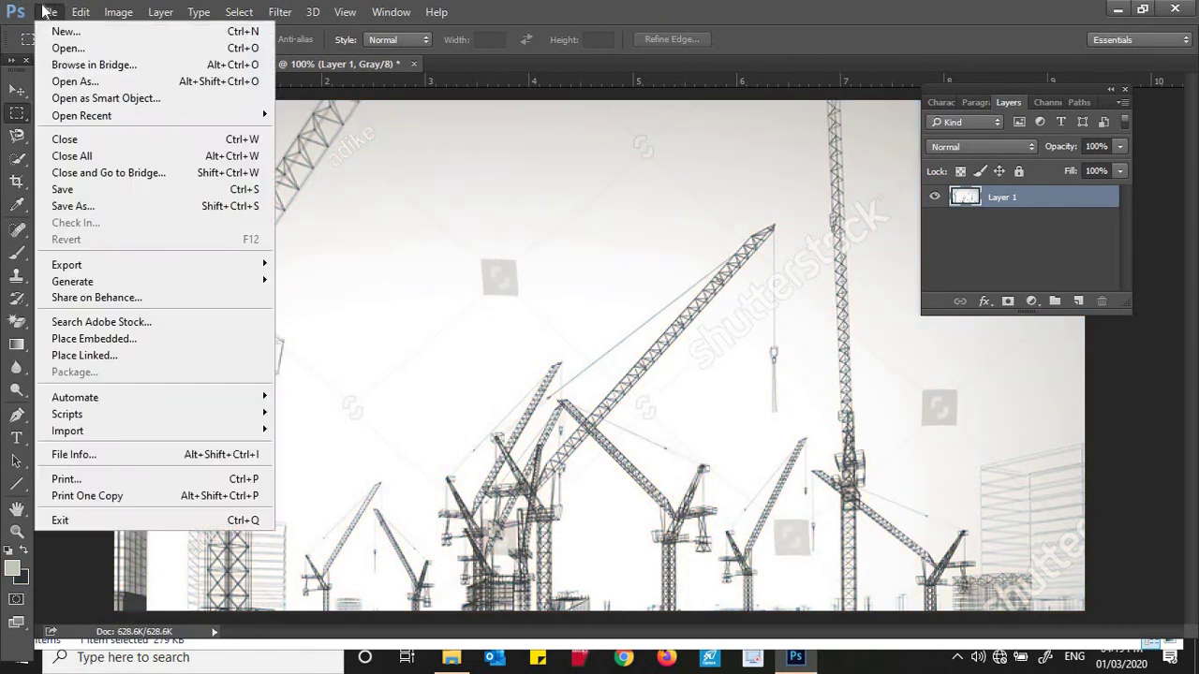
pyautogui.click(80, 208)
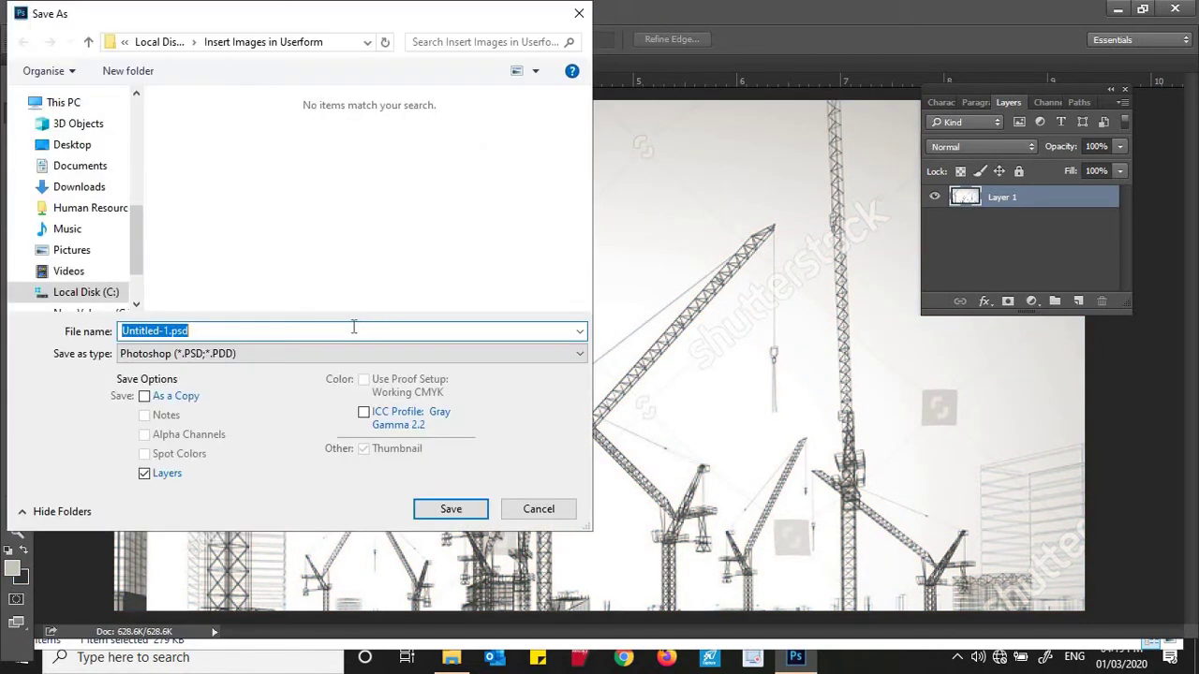
pyautogui.click(201, 358)
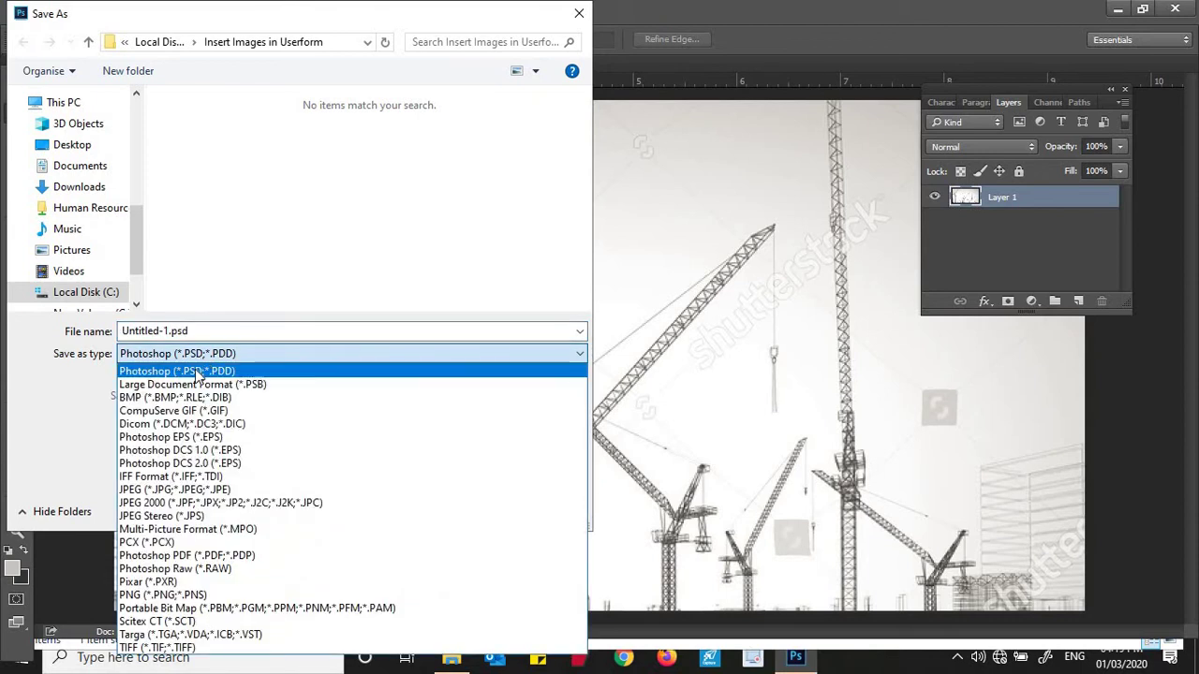
pyautogui.click(188, 397)
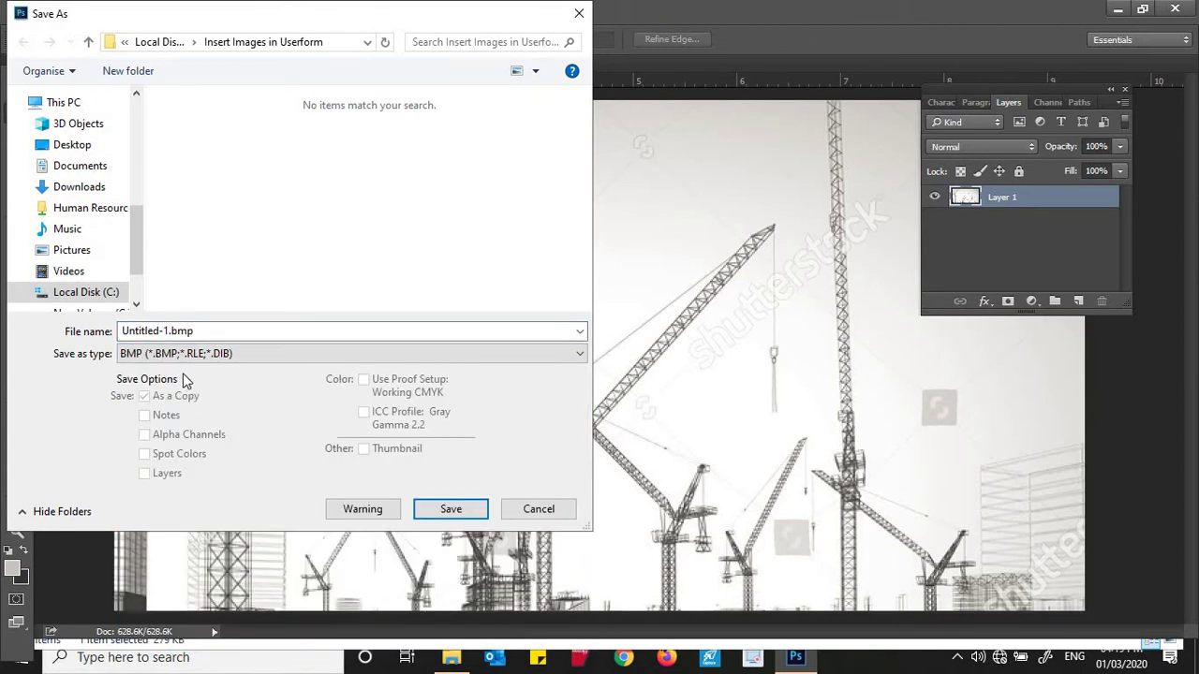
pyautogui.click(174, 332)
pyautogui.moveTo(164, 332); pyautogui.dragTo(198, 348)
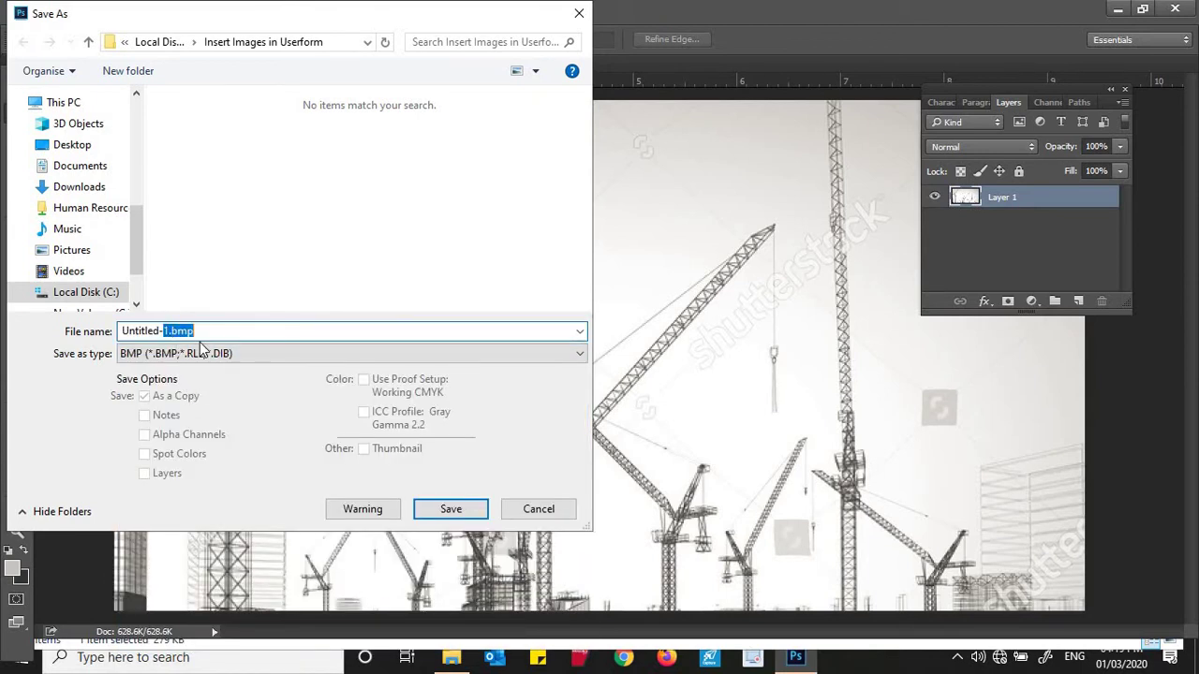
pyautogui.click(168, 331)
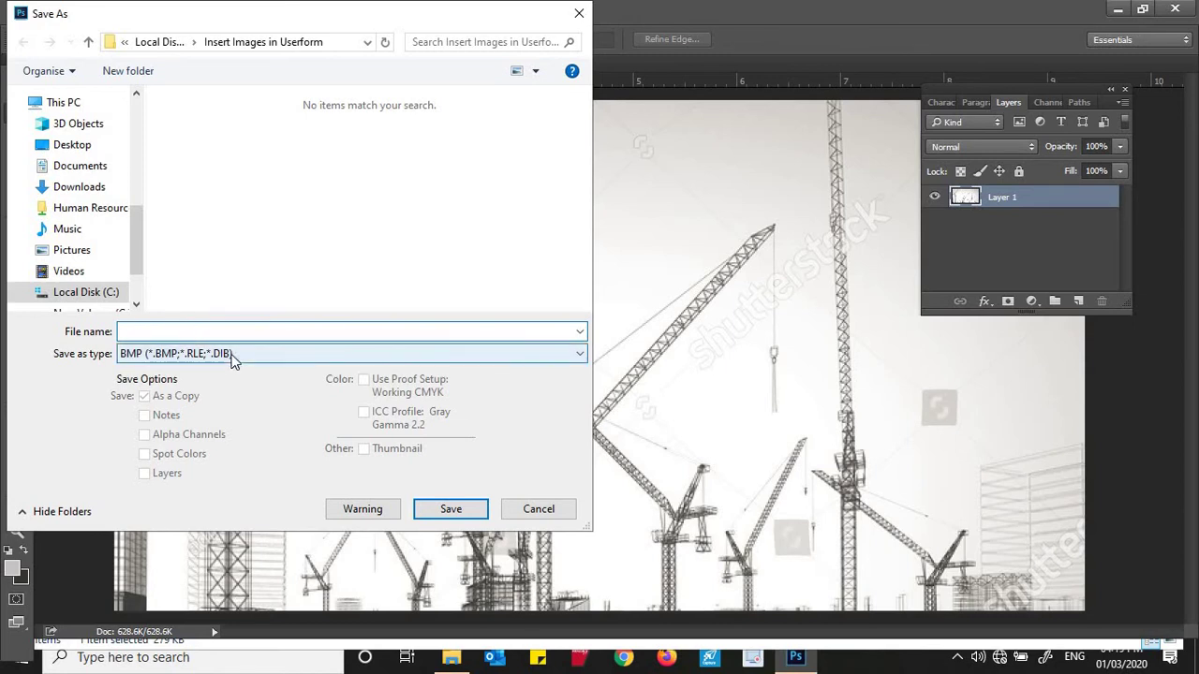
pyautogui.press('BackSpace')
pyautogui.press('BackSpace')
pyautogui.press('BackSpace')
pyautogui.write('Back')
pyautogui.write('gou')
pyautogui.write('n')
pyautogui.write('dImage')
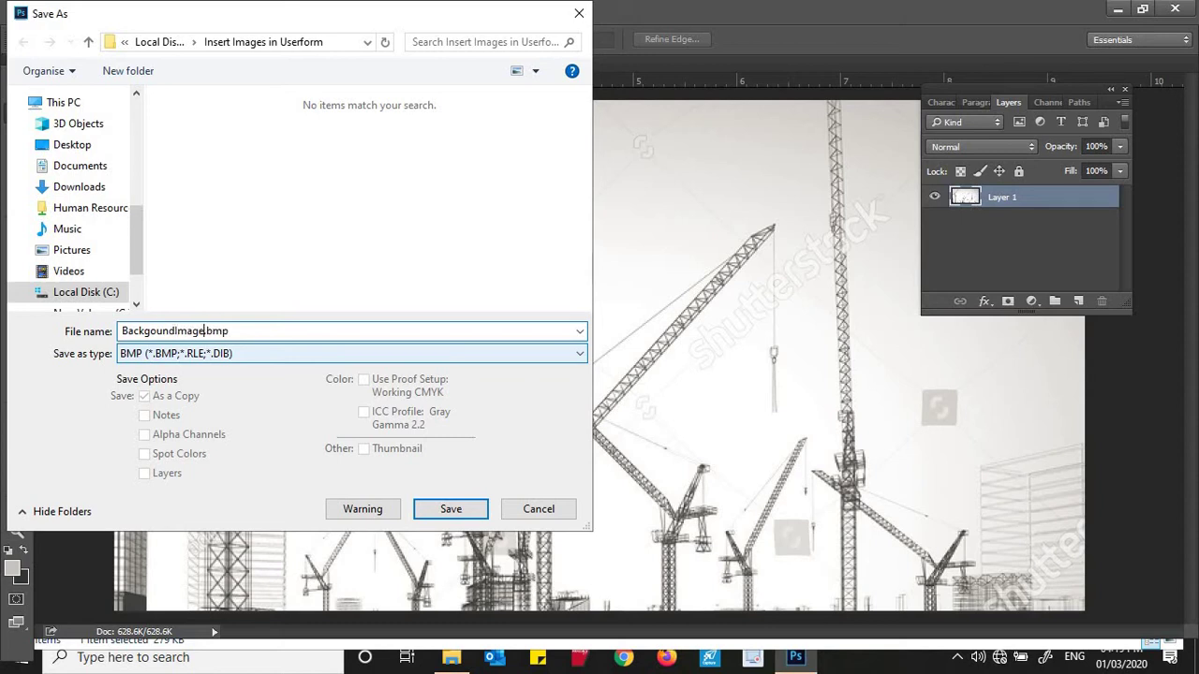
pyautogui.click(450, 510)
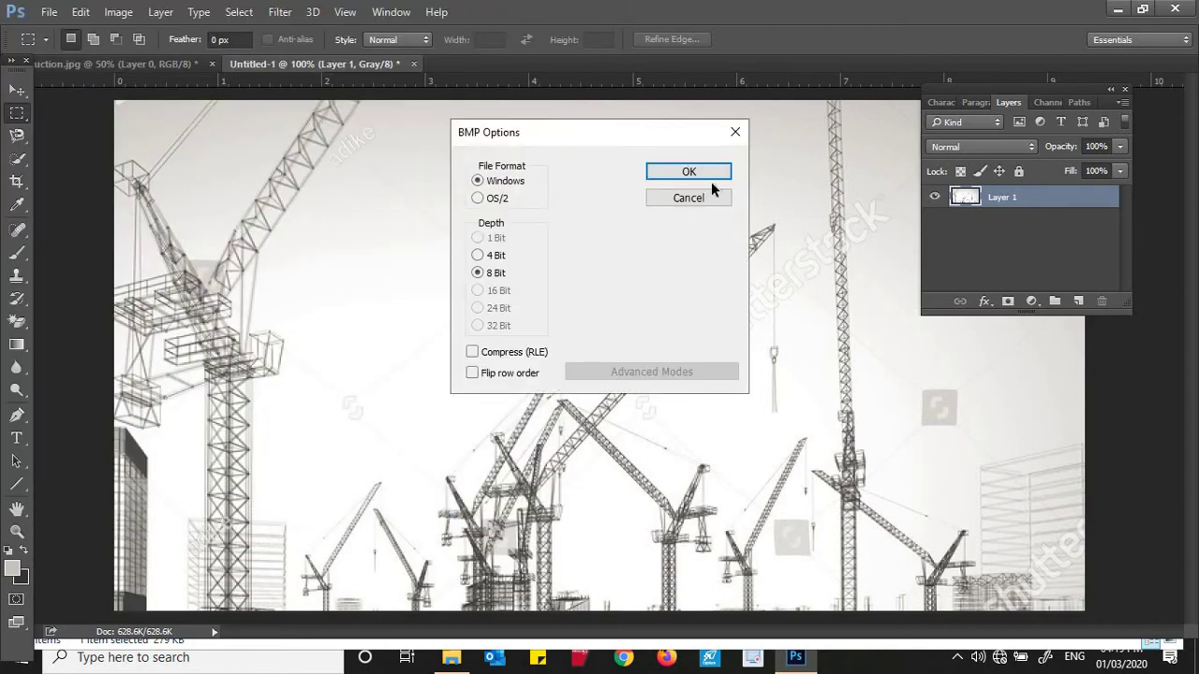
pyautogui.click(697, 172)
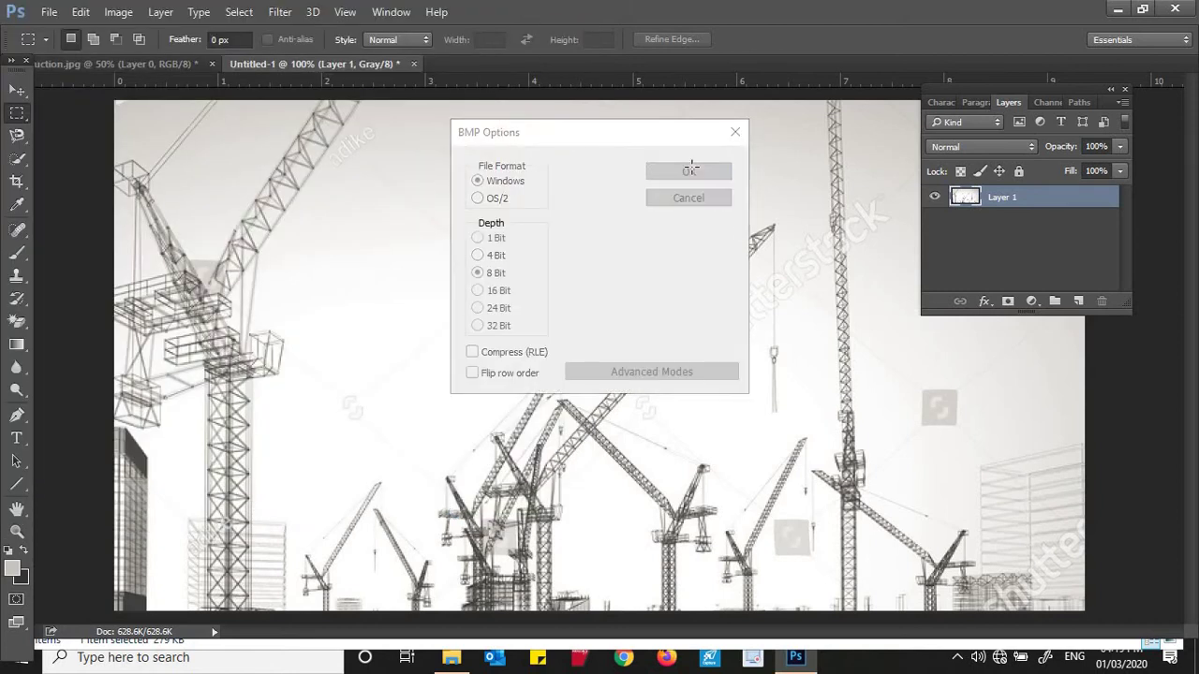
pyautogui.click(1178, 8)
# Quit Photoshop without saving and open the Userform workbook from Insert Images in Userform in Excel.
pyautogui.click(640, 244)
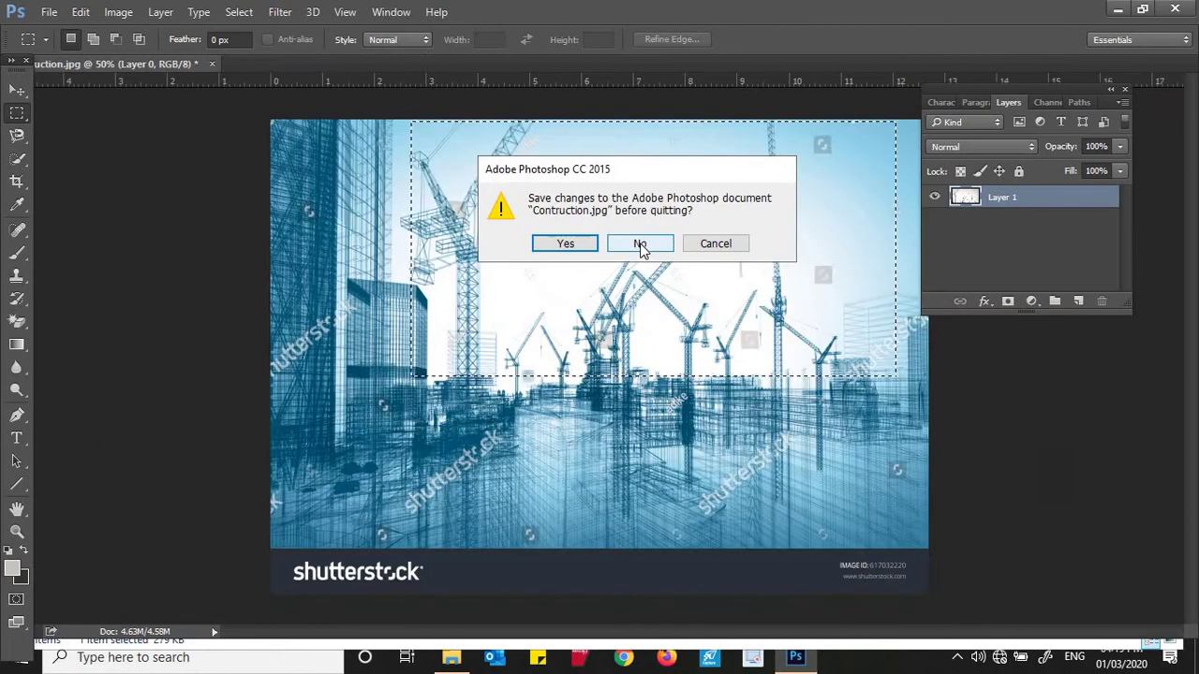
pyautogui.click(640, 243)
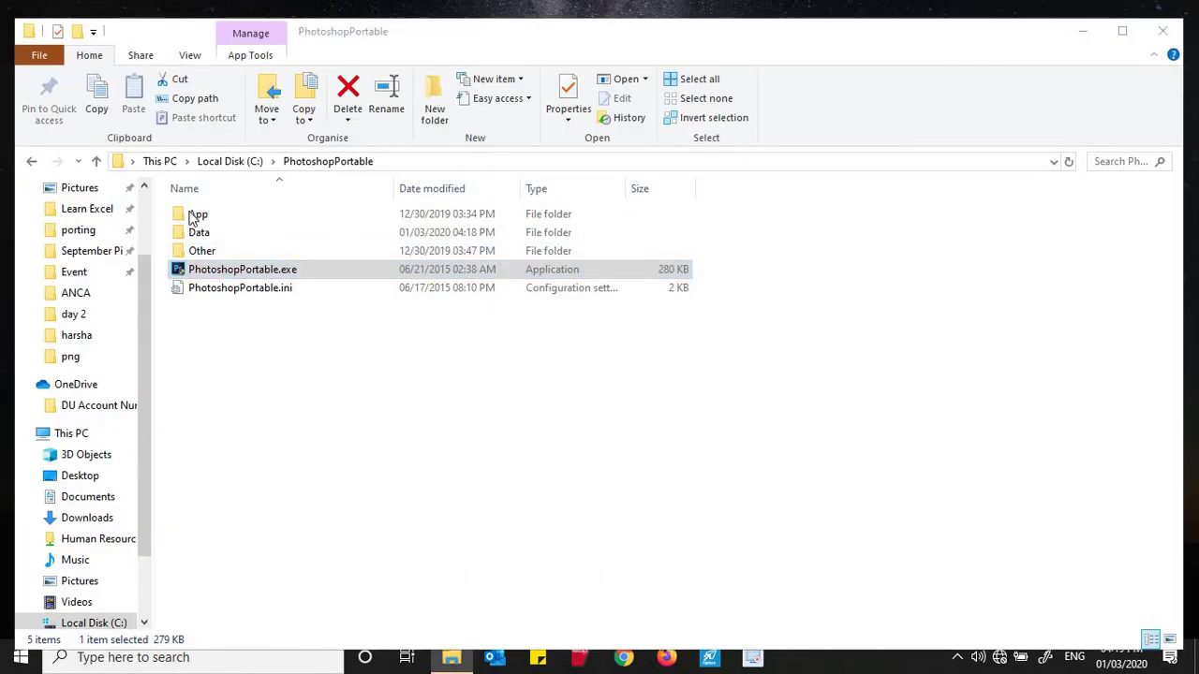
pyautogui.click(31, 161)
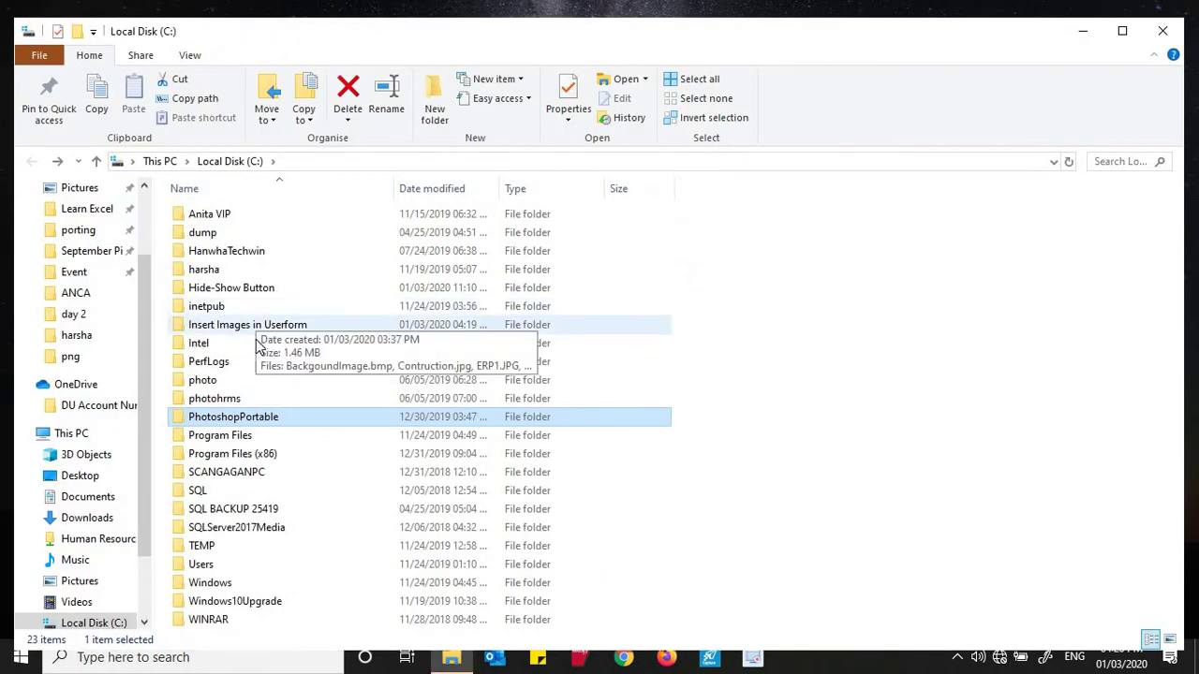
pyautogui.doubleClick(260, 328)
pyautogui.click(216, 292)
pyautogui.rightClick(211, 292)
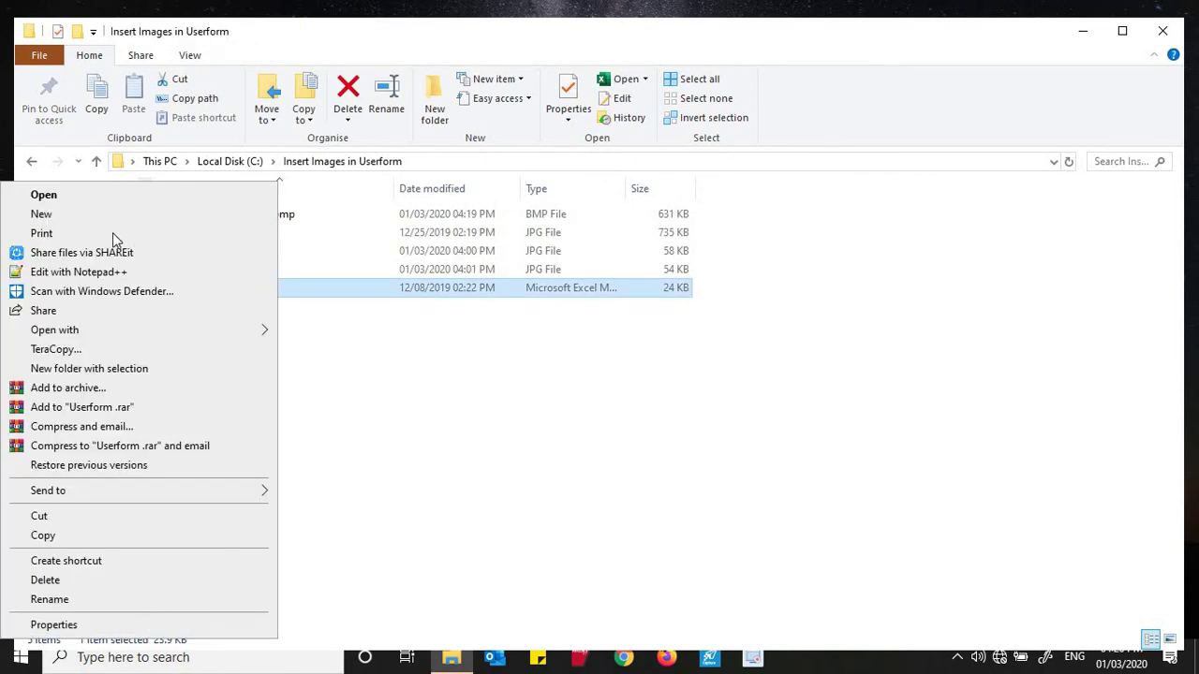
pyautogui.click(110, 194)
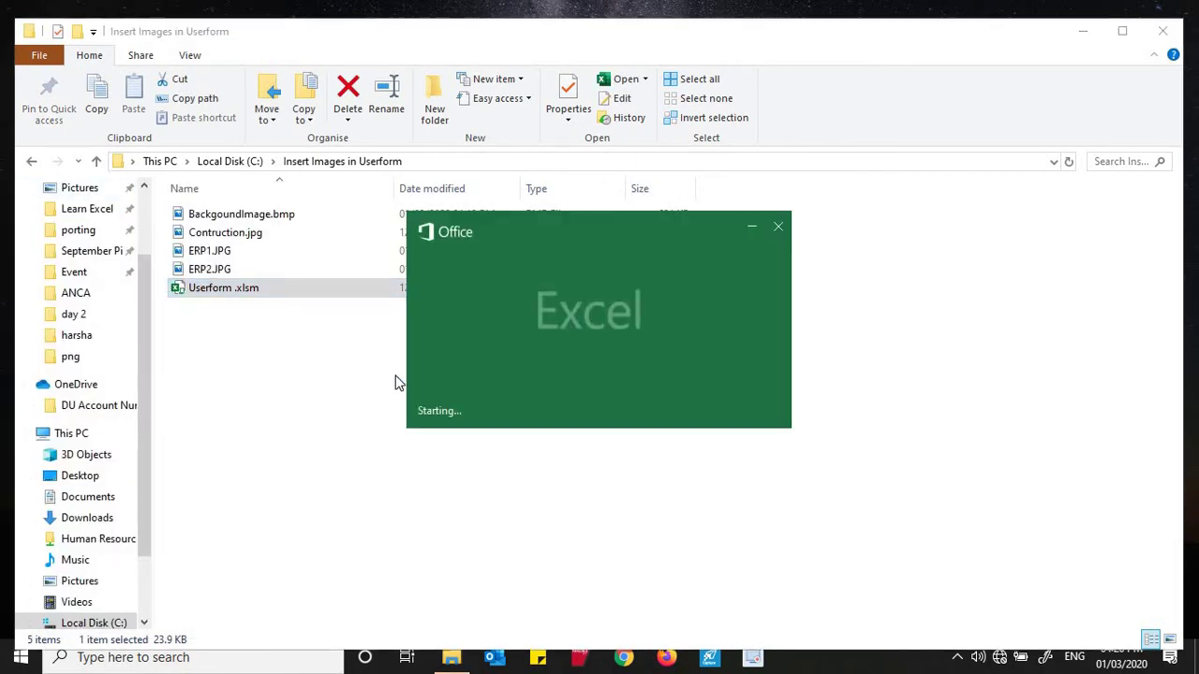
# Maximize Excel, preview and close the userform, then open the Visual Basic editor.
pyautogui.click(763, 103)
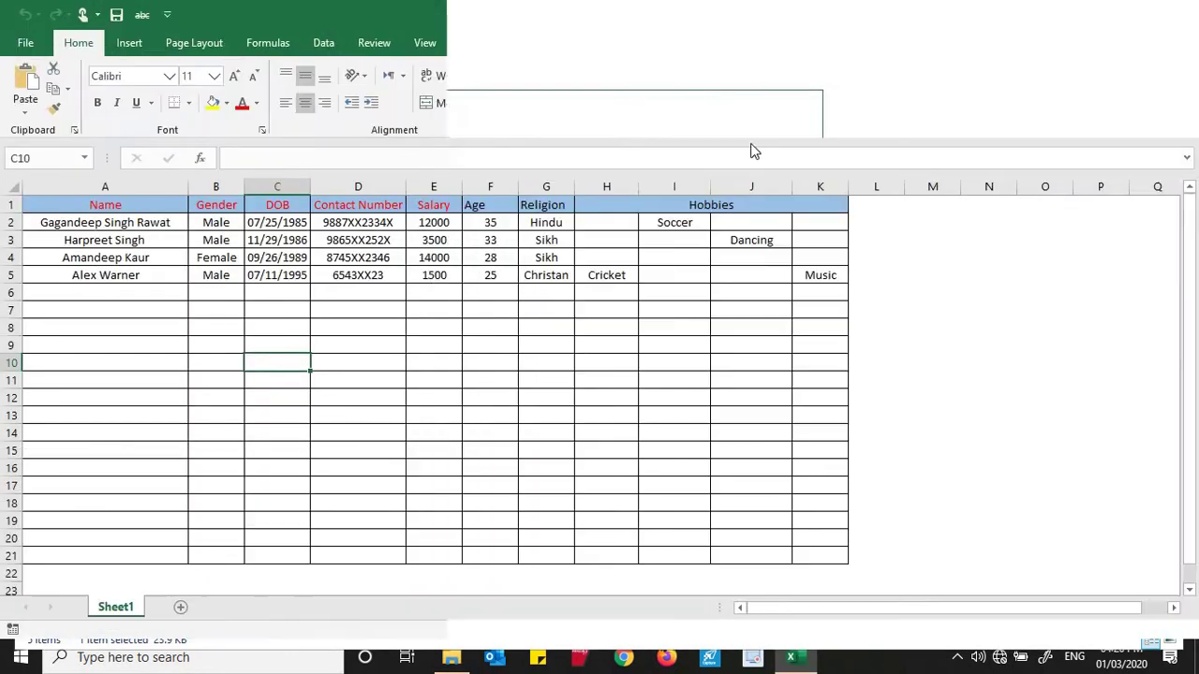
pyautogui.click(1031, 245)
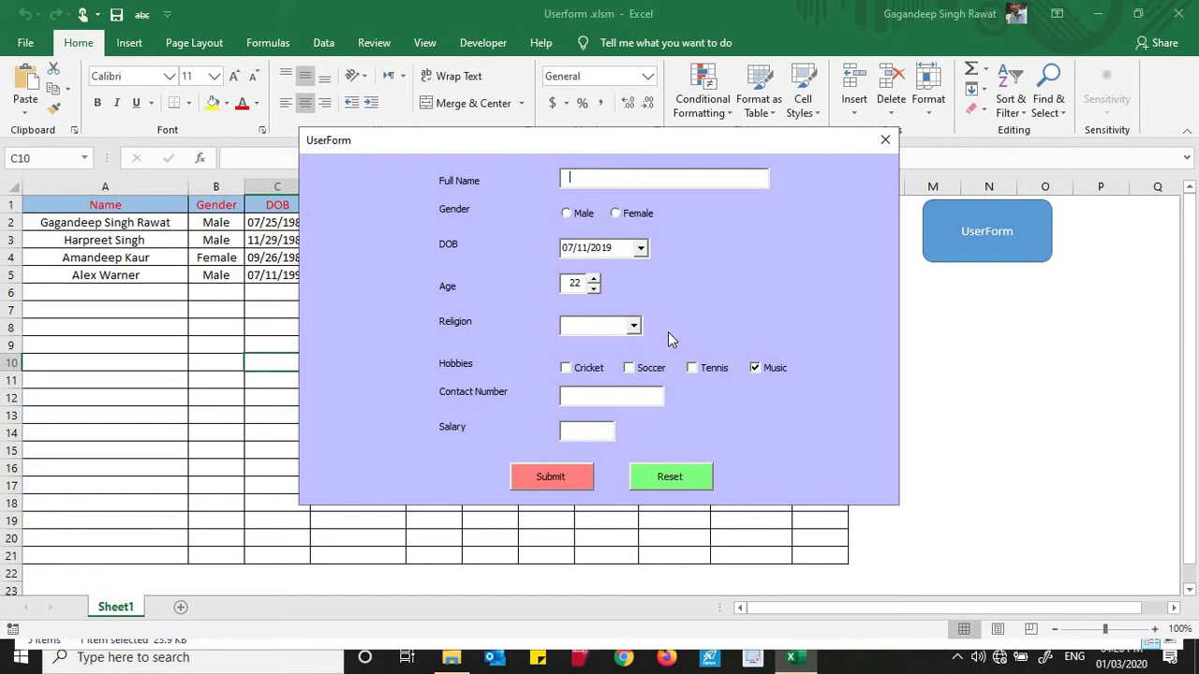
pyautogui.click(886, 139)
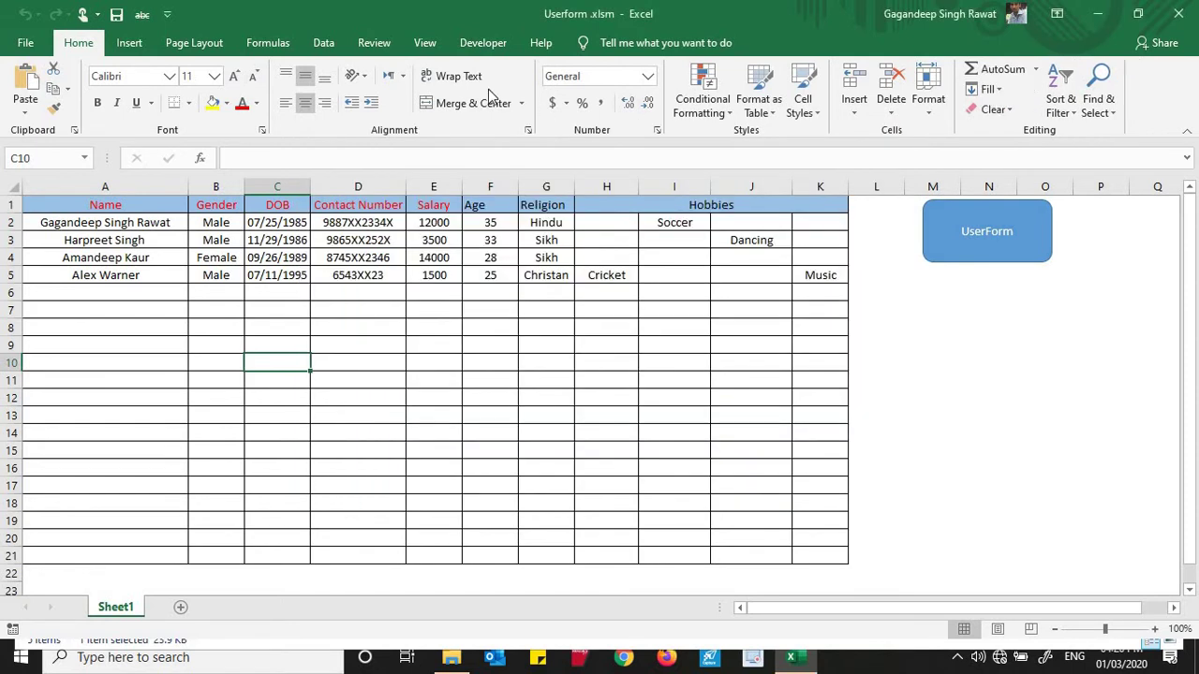
pyautogui.click(483, 42)
pyautogui.click(26, 89)
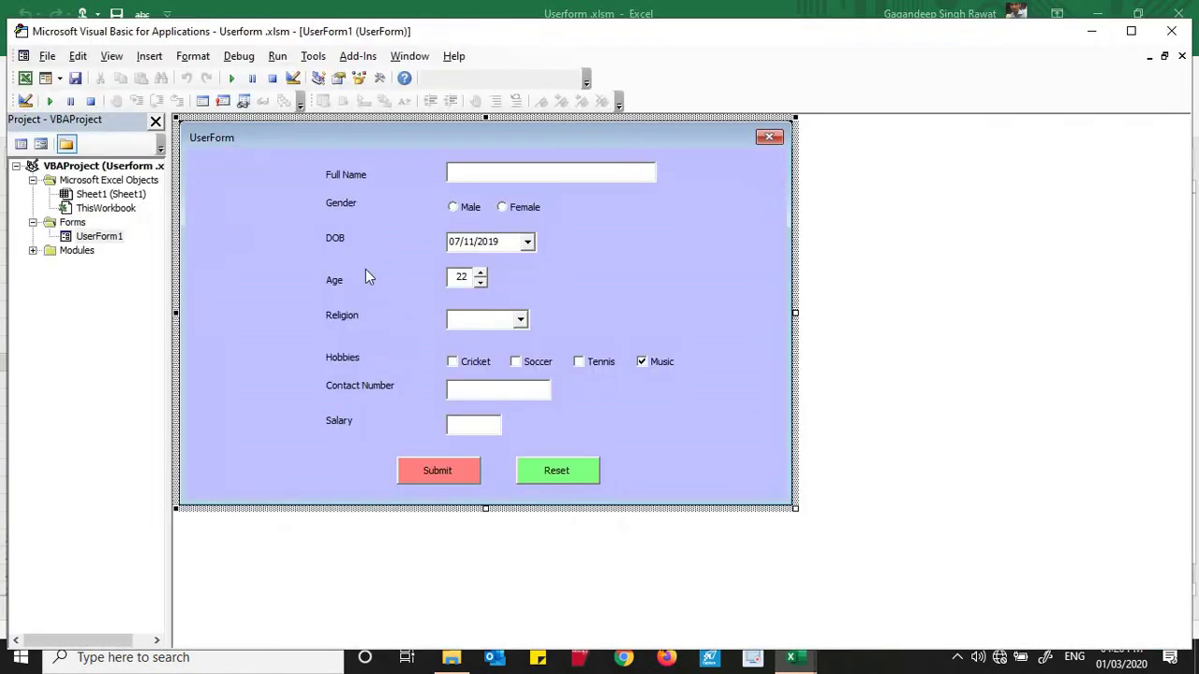
# Load BackgoundImage.bmp into UserForm1's Picture property from the Properties window.
pyautogui.rightClick(641, 252)
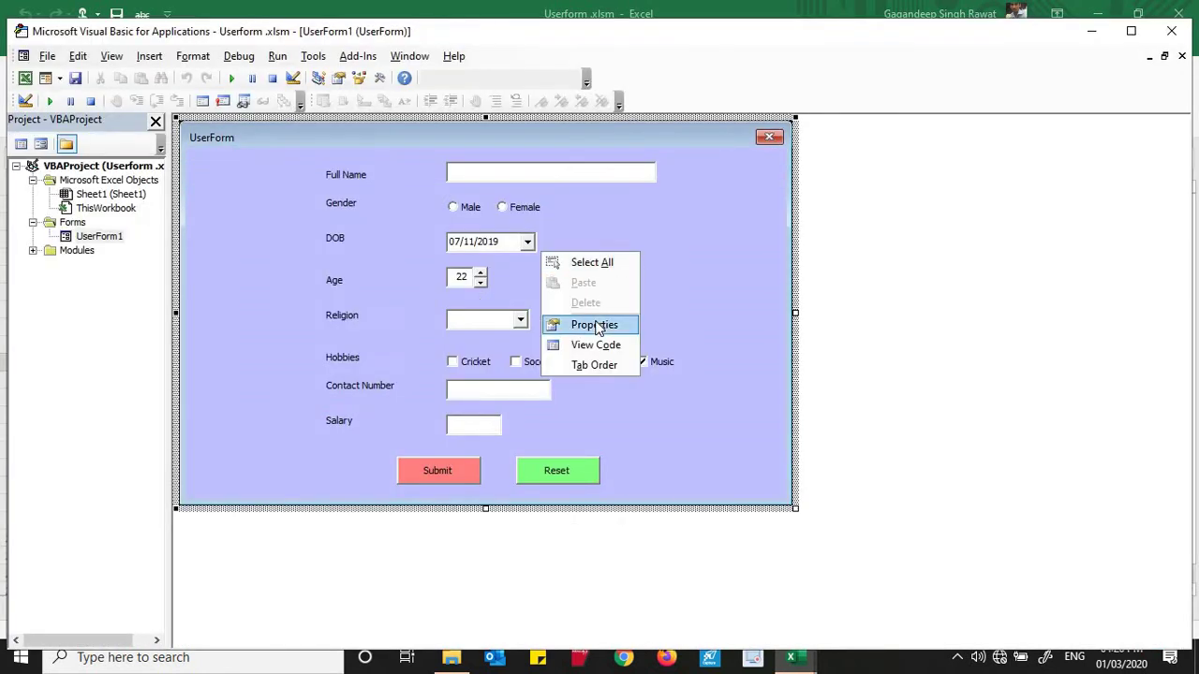
pyautogui.click(599, 324)
pyautogui.click(842, 290)
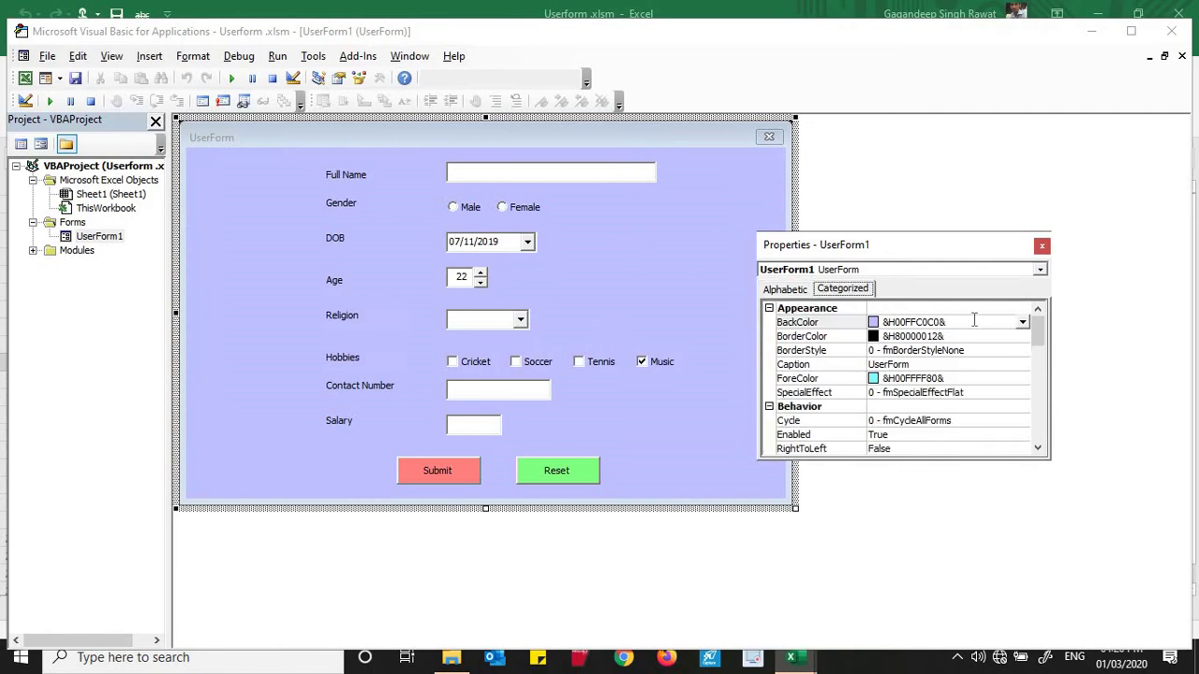
pyautogui.moveTo(1037, 327); pyautogui.dragTo(1045, 390)
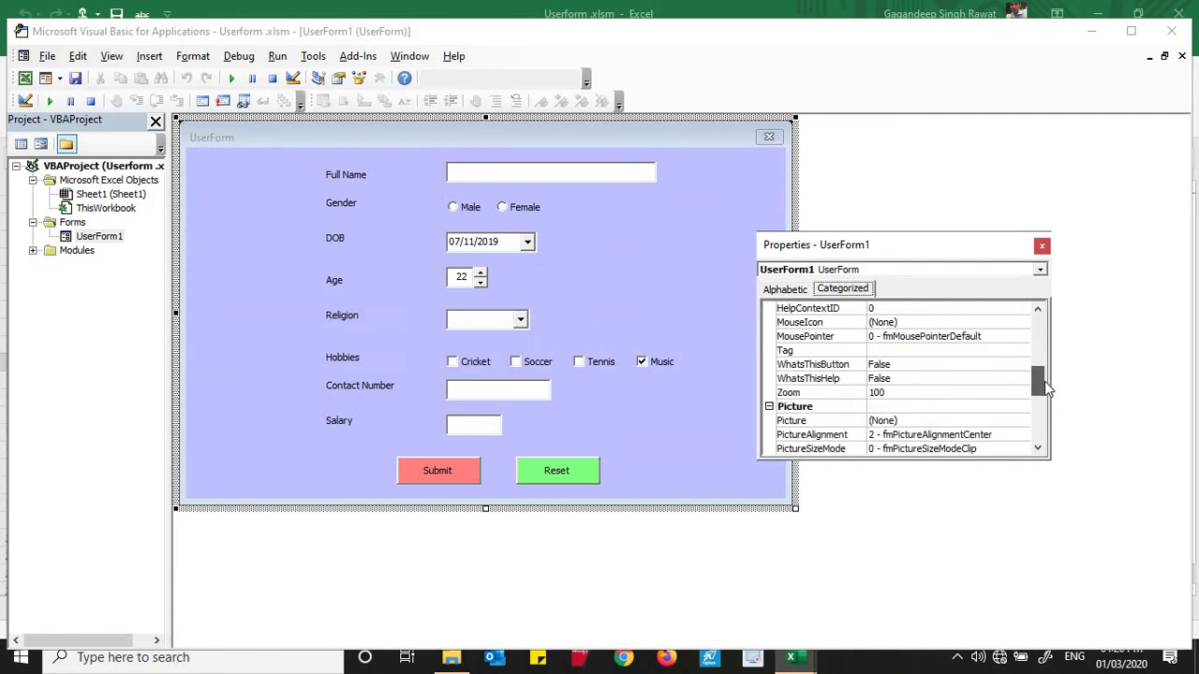
pyautogui.click(926, 366)
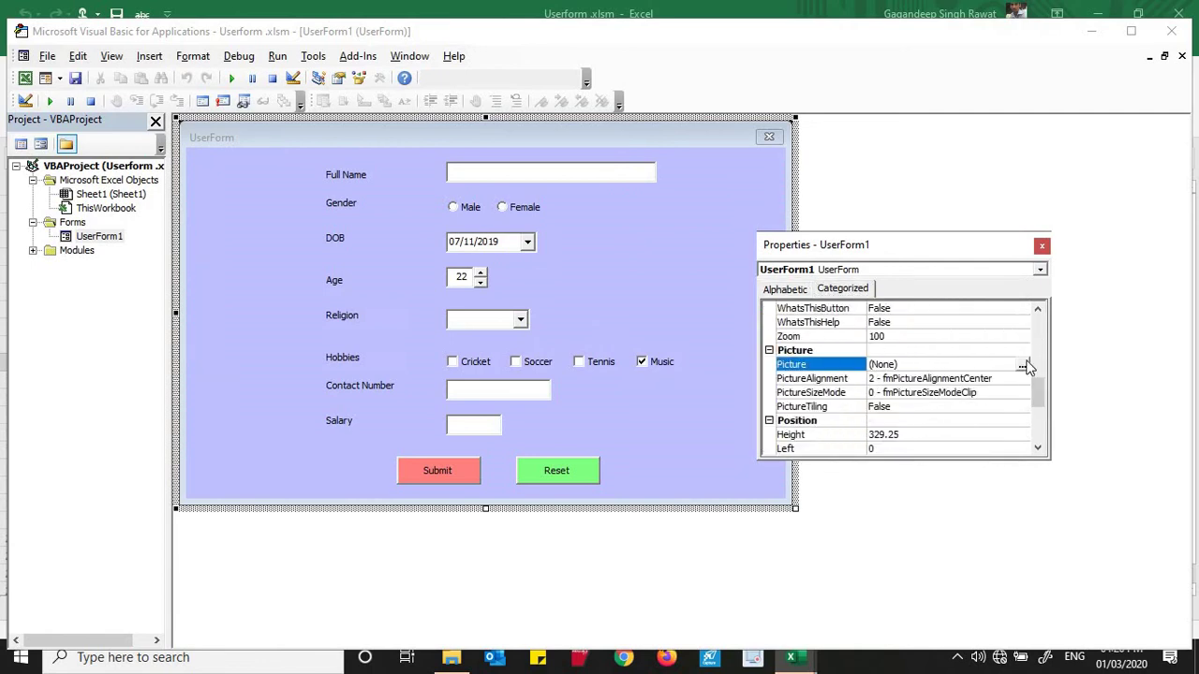
pyautogui.click(1022, 364)
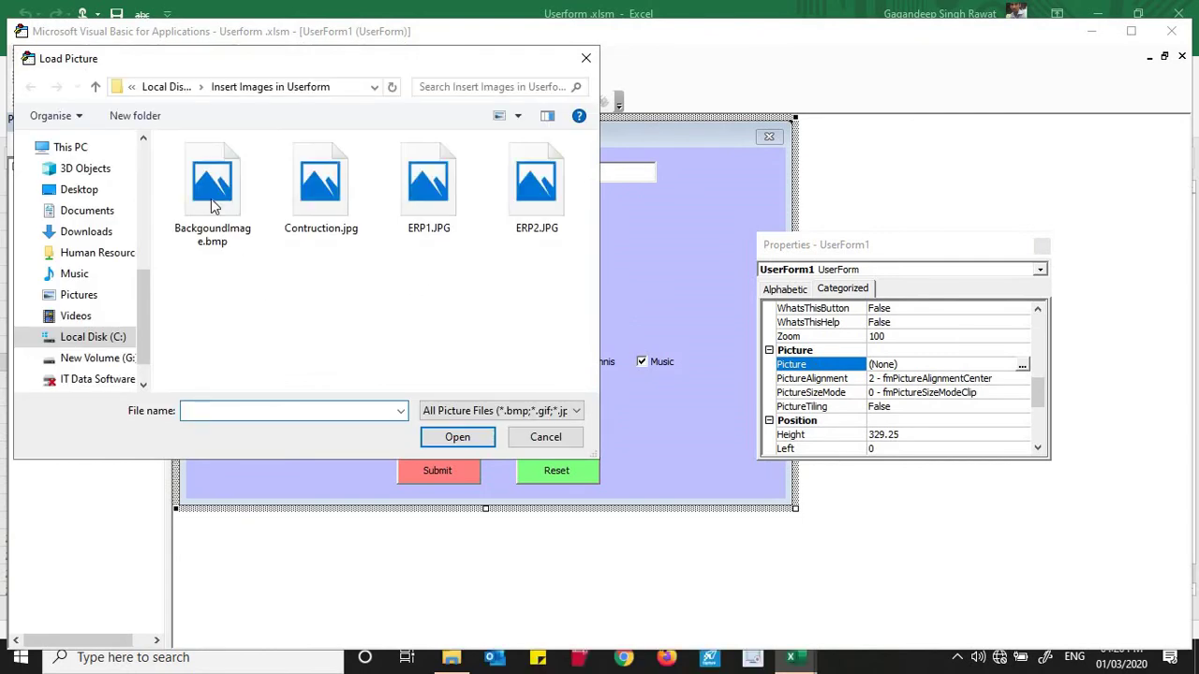
pyautogui.click(211, 201)
pyautogui.click(449, 440)
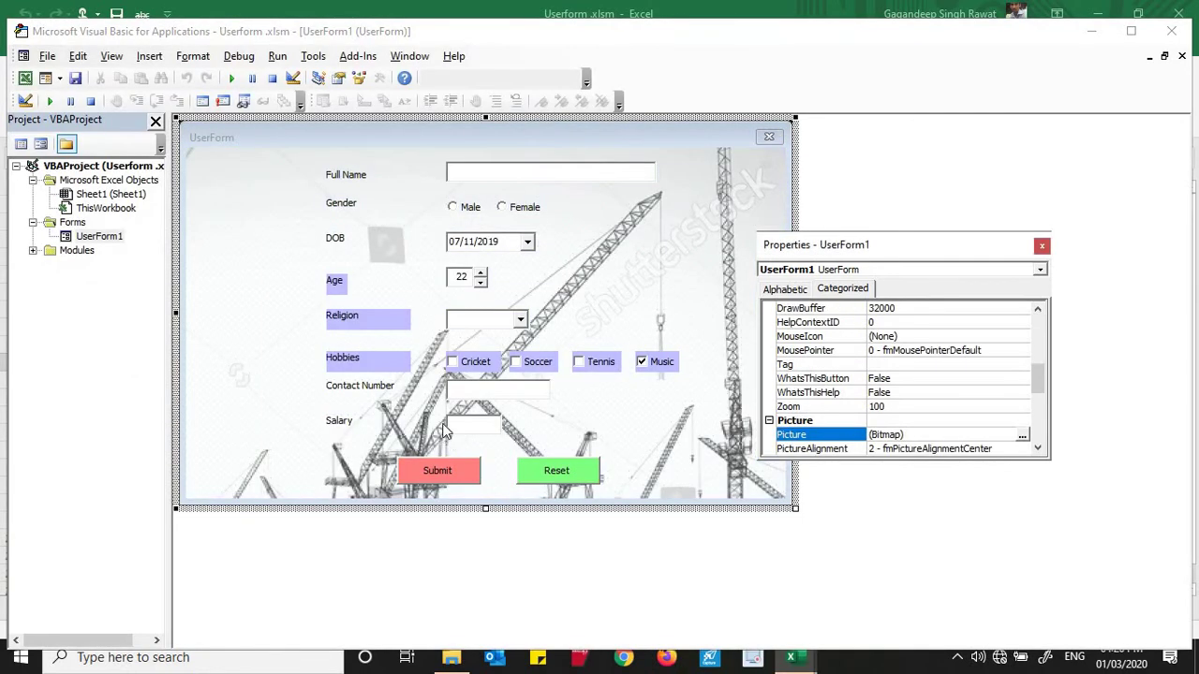
# Set BackStyle to 0 - fmBackStyleTransparent for the Hobbies label and hobby checkboxes.
pyautogui.moveTo(685, 372); pyautogui.dragTo(330, 356)
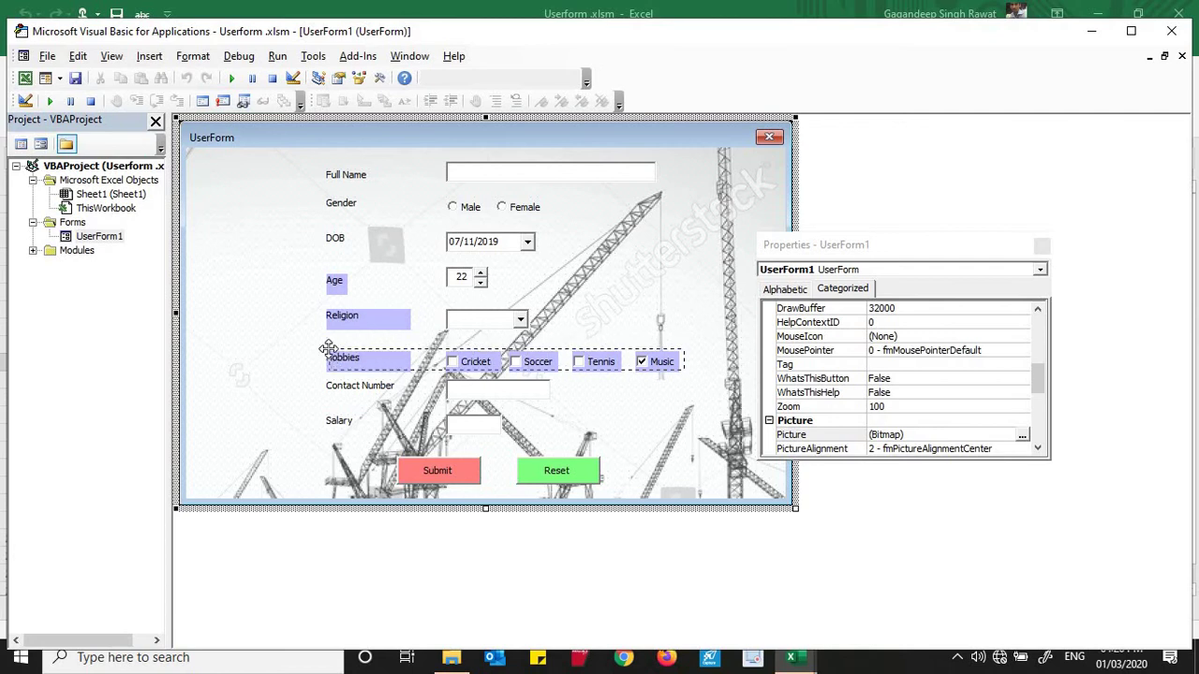
pyautogui.rightClick(355, 373)
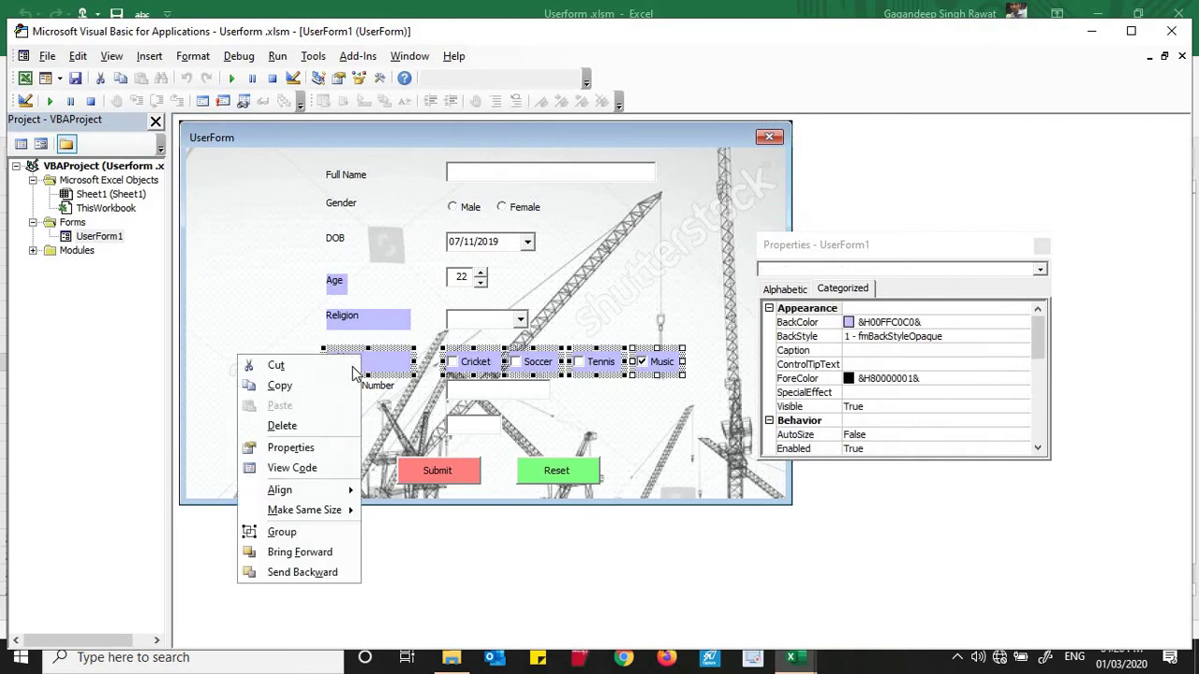
pyautogui.click(300, 448)
pyautogui.click(946, 338)
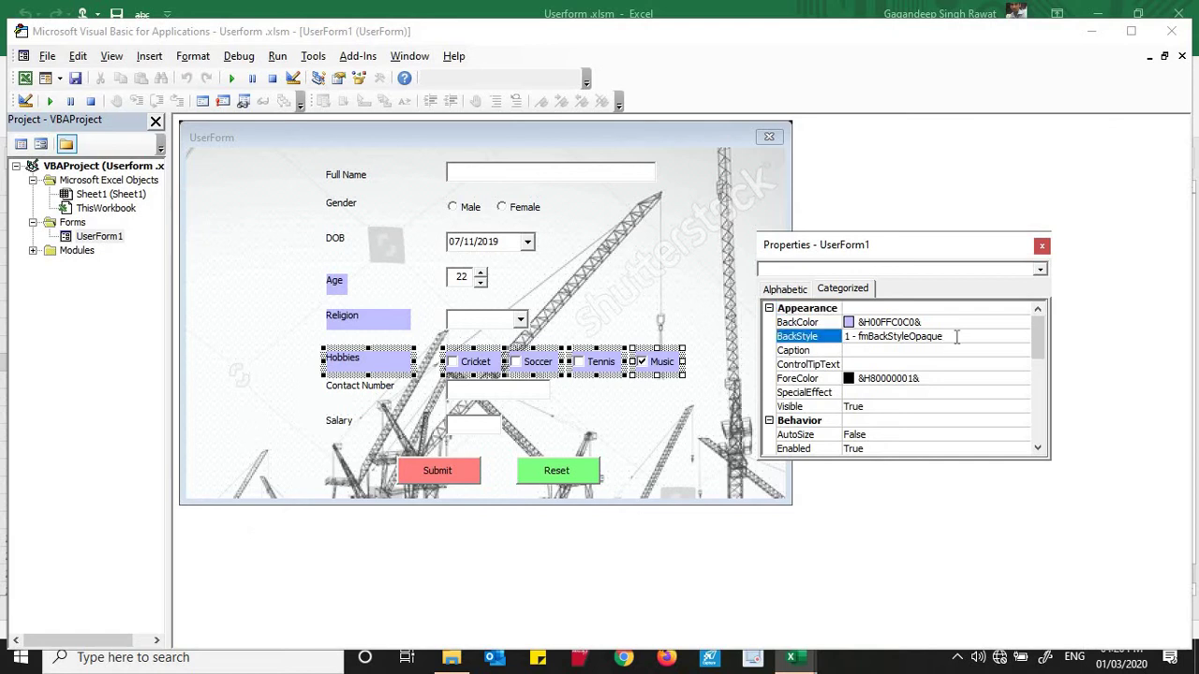
pyautogui.click(1021, 337)
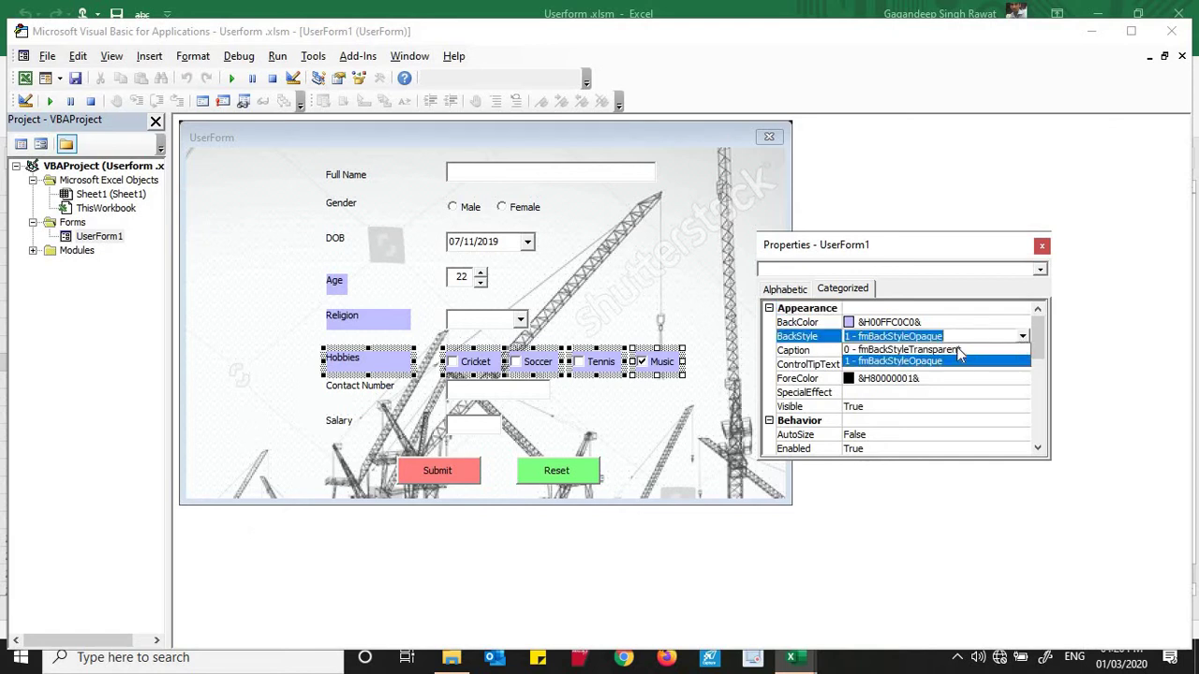
pyautogui.click(944, 350)
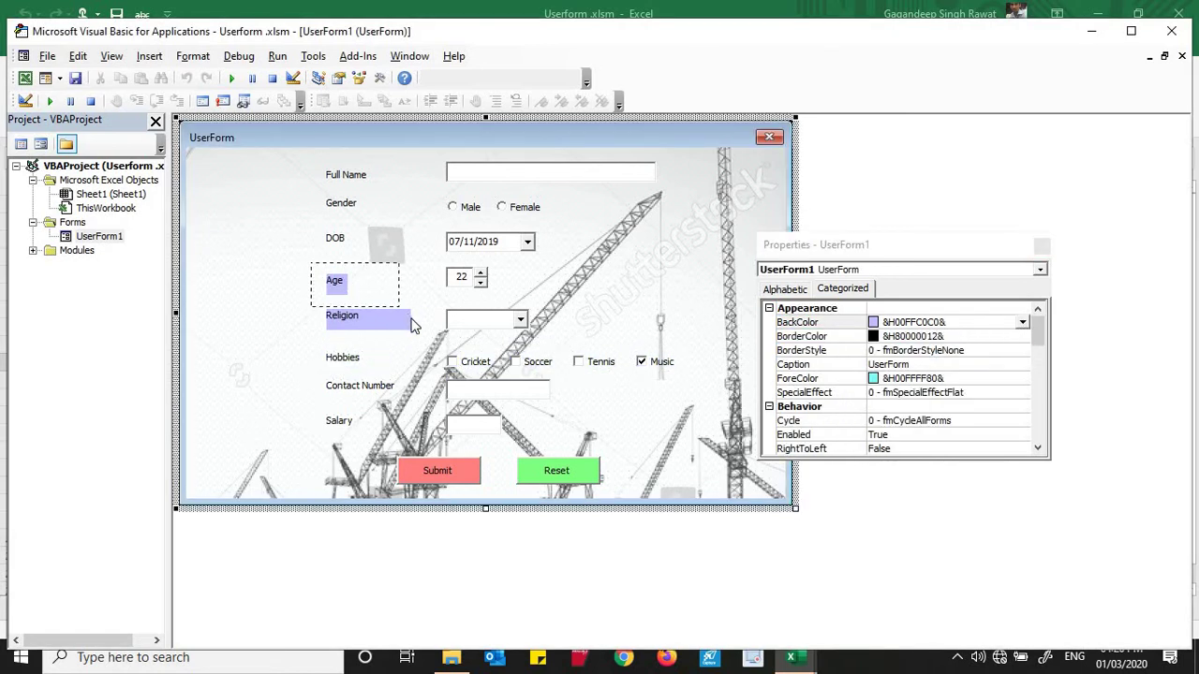
# Make the Age and Religion labels transparent with fmBackStyleTransparent, then close Properties.
pyautogui.moveTo(312, 281); pyautogui.dragTo(412, 328)
pyautogui.rightClick(382, 314)
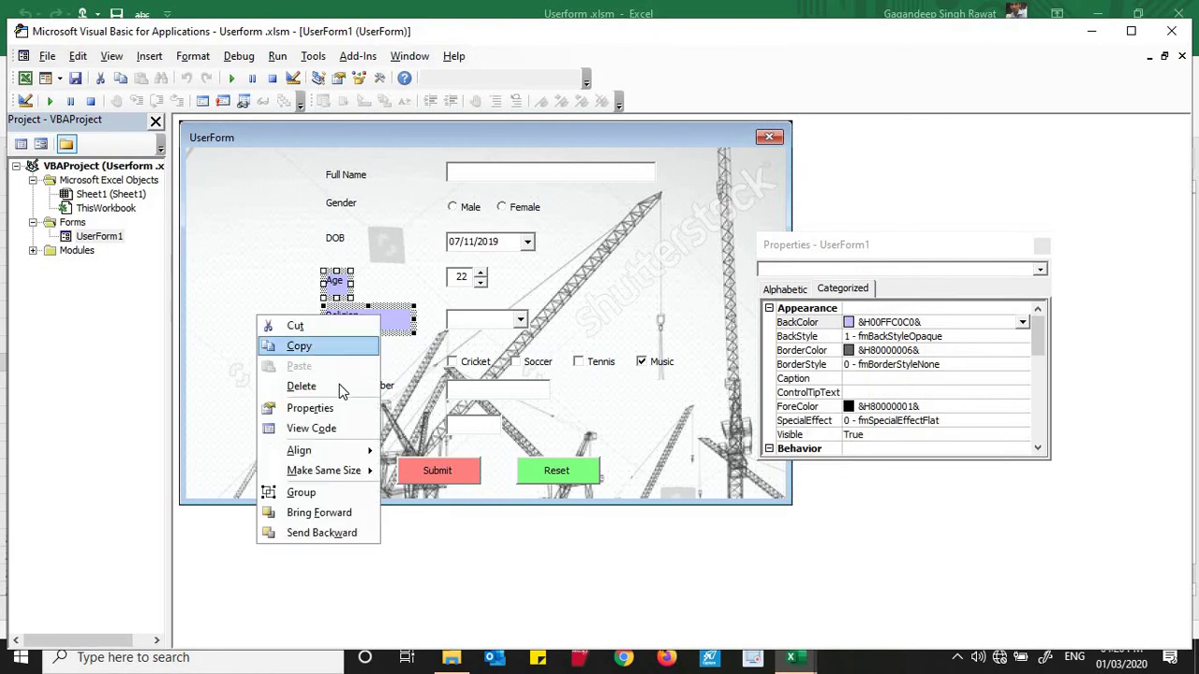
pyautogui.click(319, 407)
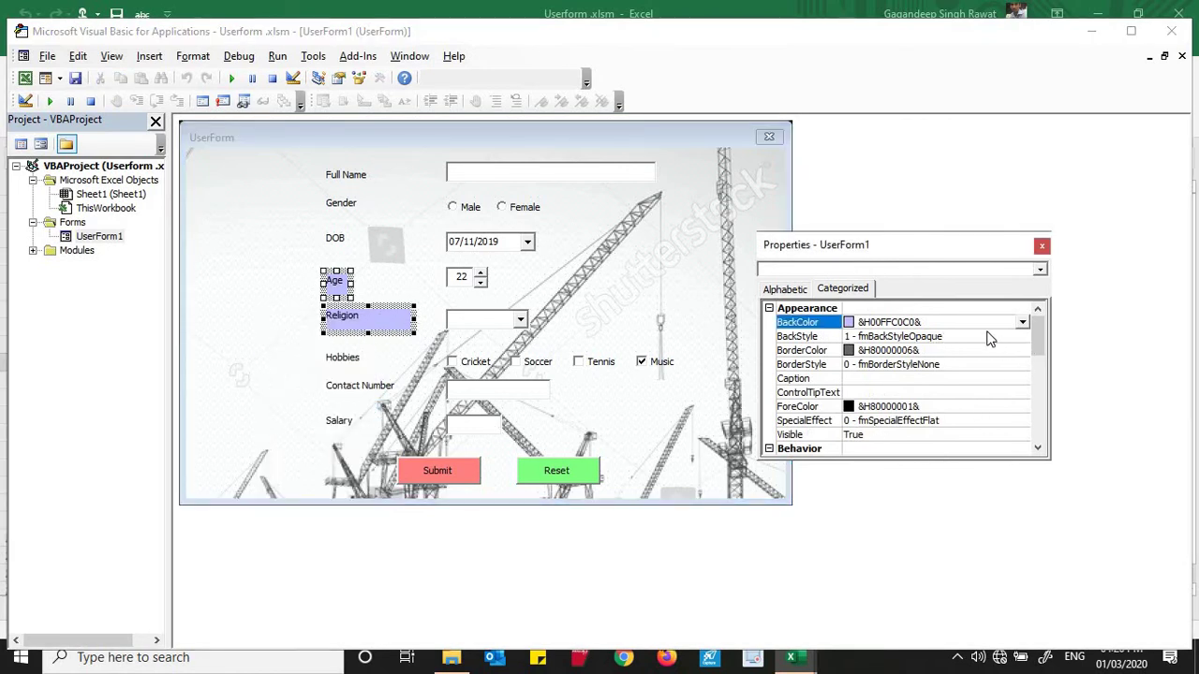
pyautogui.click(980, 339)
pyautogui.click(1024, 339)
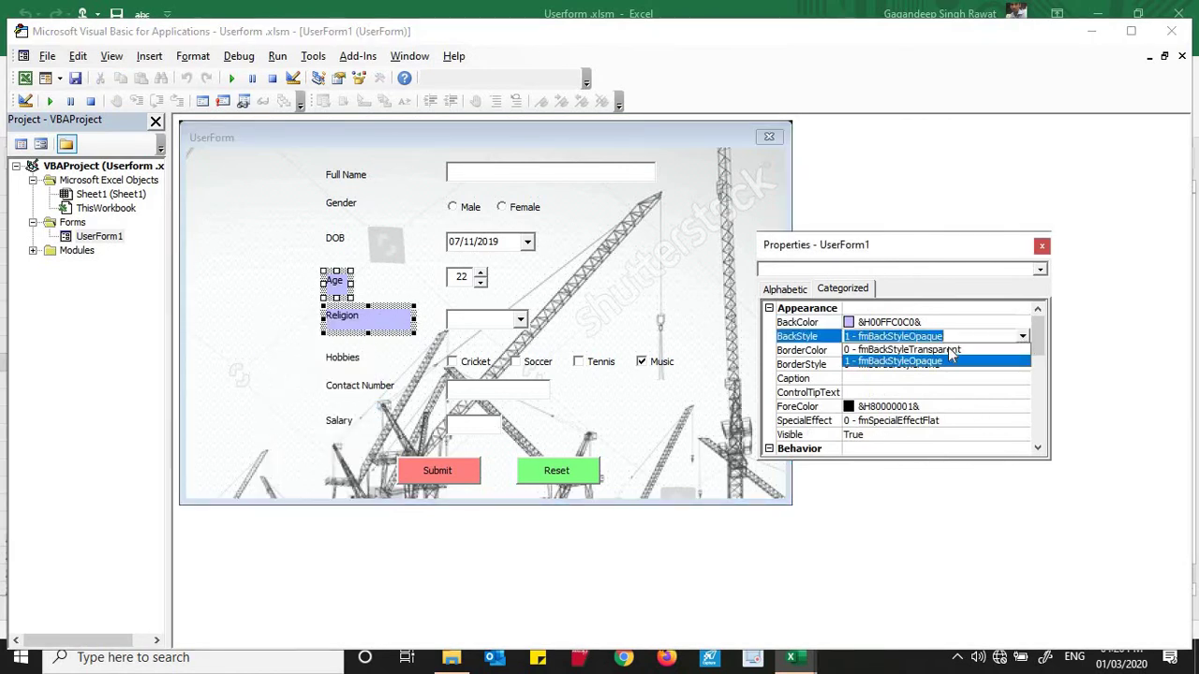
pyautogui.click(956, 352)
pyautogui.click(1041, 248)
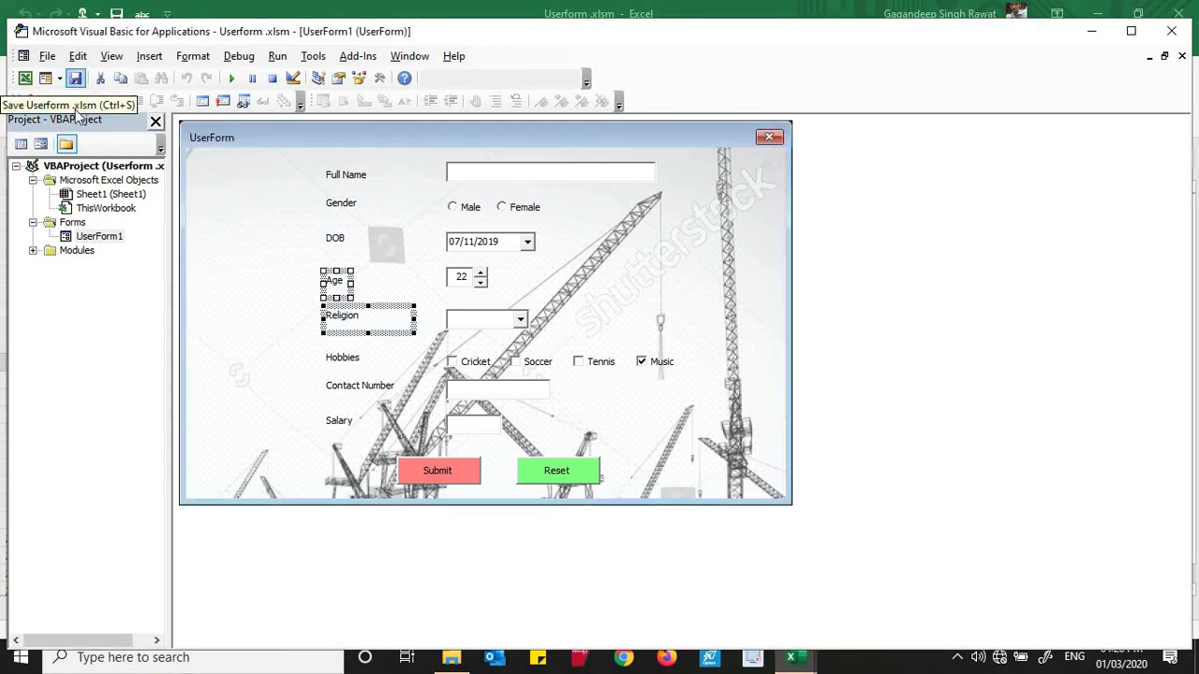
# Run the userform and nudge the running form slightly up and left.
pyautogui.click(52, 103)
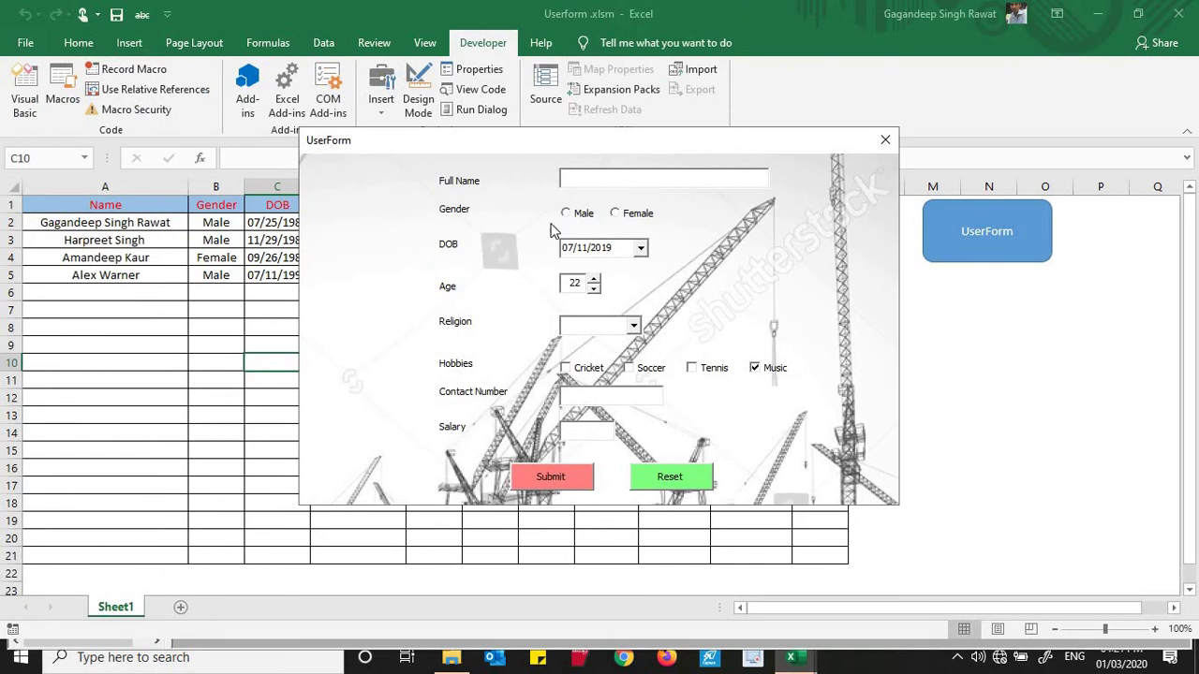
pyautogui.moveTo(590, 141); pyautogui.dragTo(578, 118)
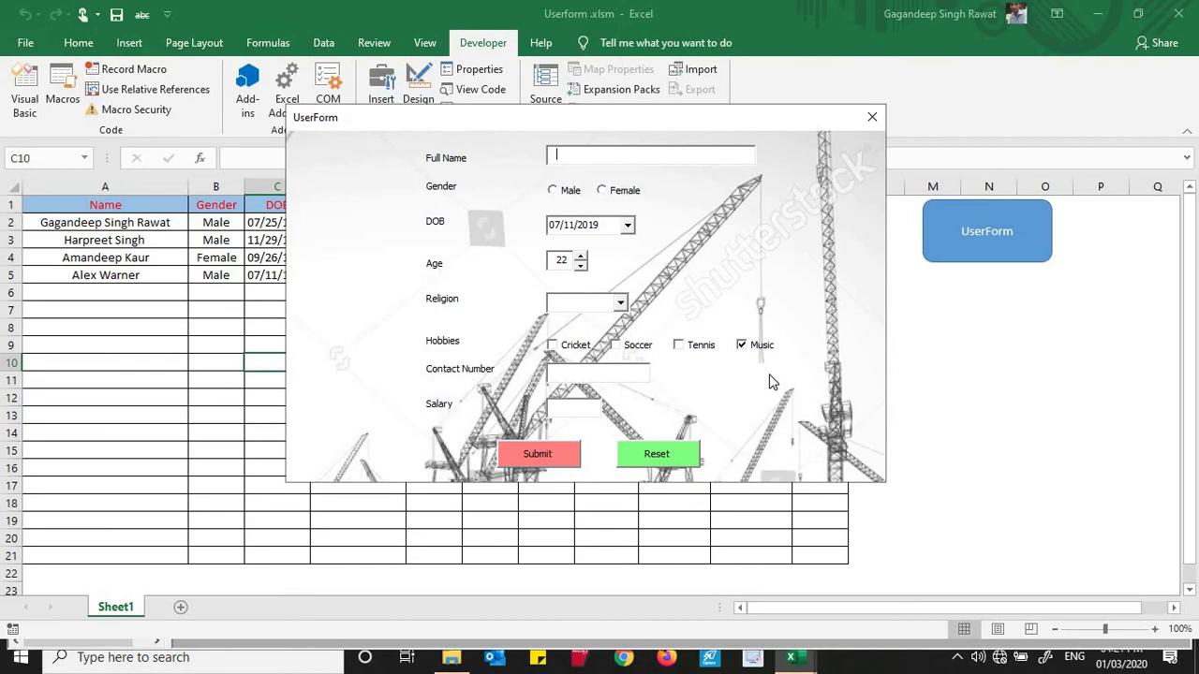
# Open a new File Explorer window on the Insert Images in Userform folder.
pyautogui.press('super+d')
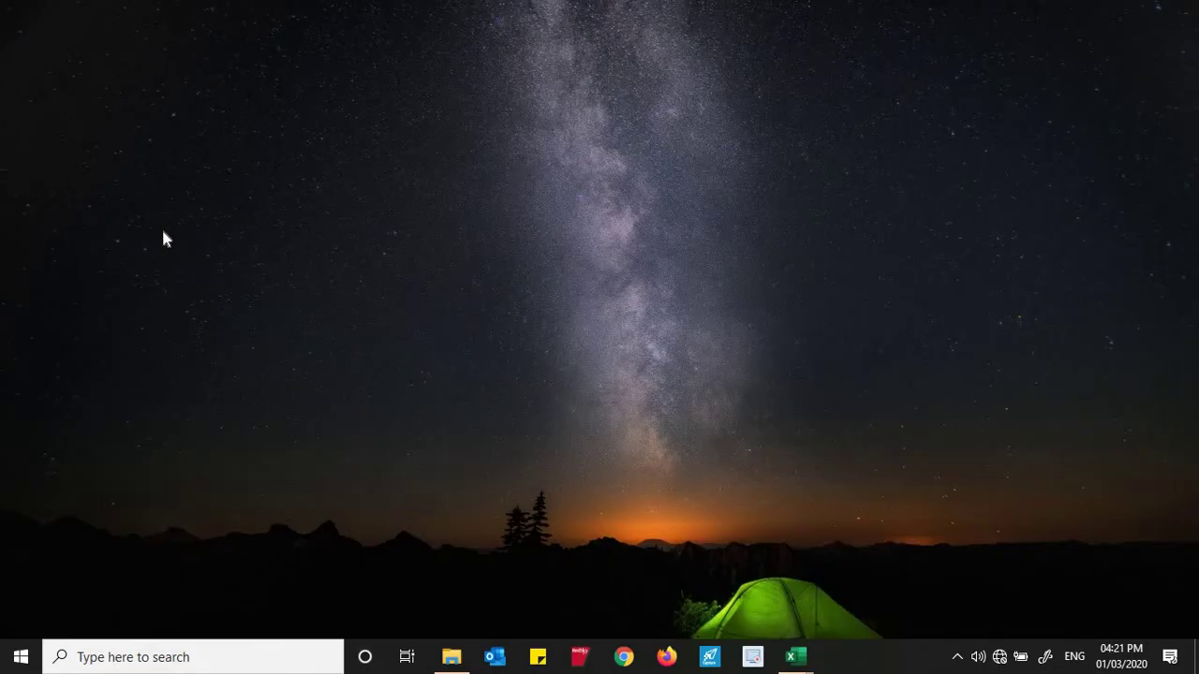
pyautogui.press('super+d')
pyautogui.press('Escape')
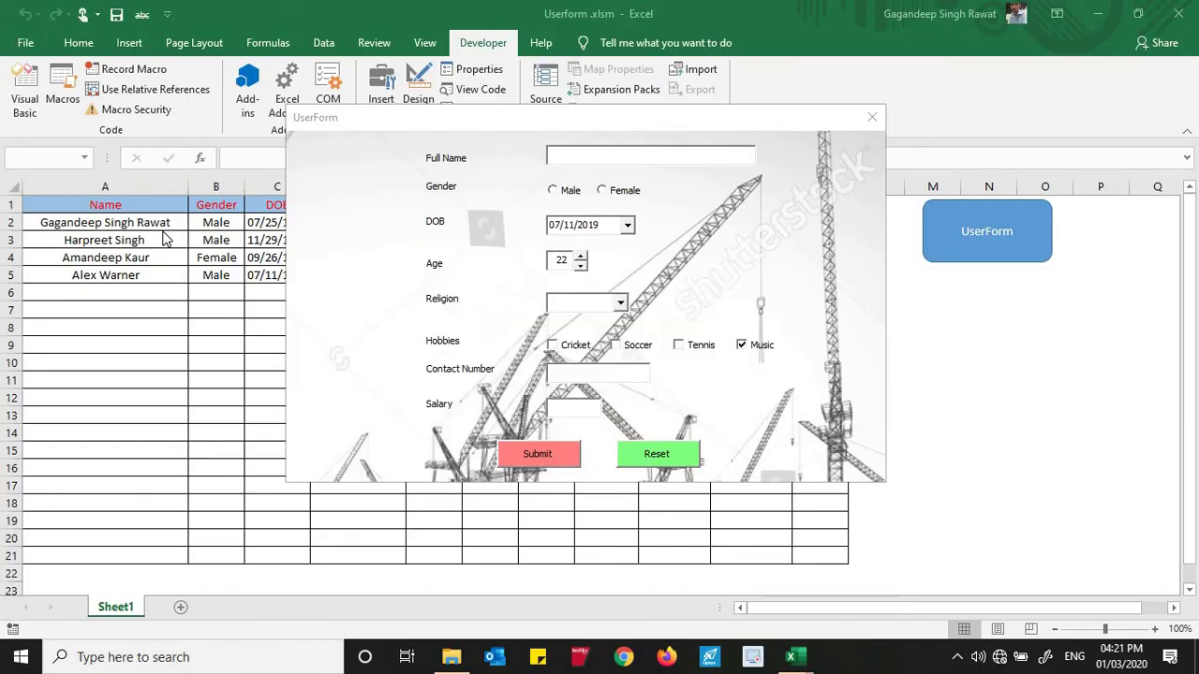
pyautogui.press('super+e')
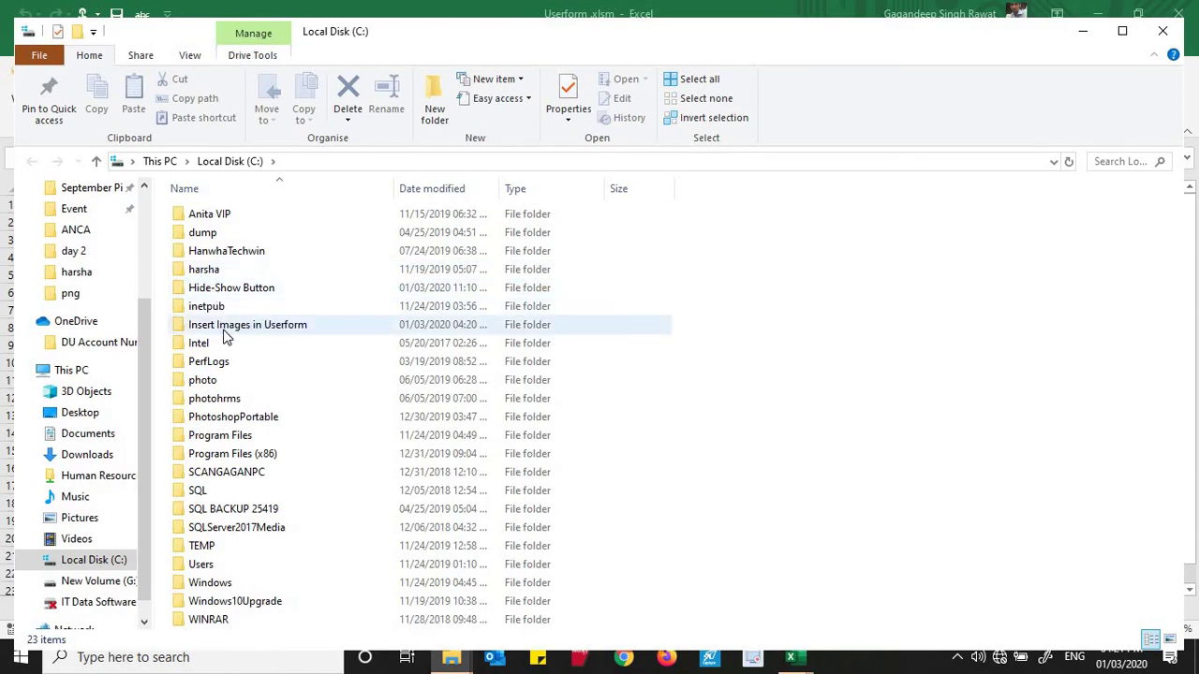
pyautogui.doubleClick(224, 329)
# Preview ERP1.JPG in Photos, then close the viewer.
pyautogui.click(218, 254)
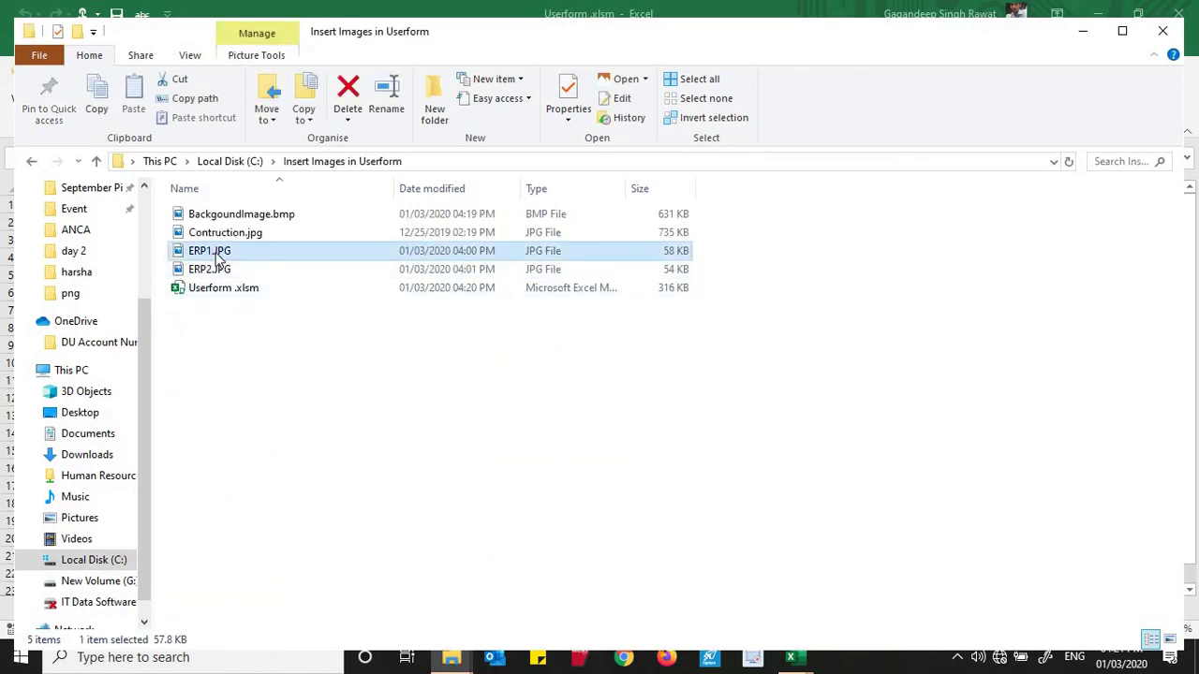
pyautogui.rightClick(217, 257)
pyautogui.click(92, 47)
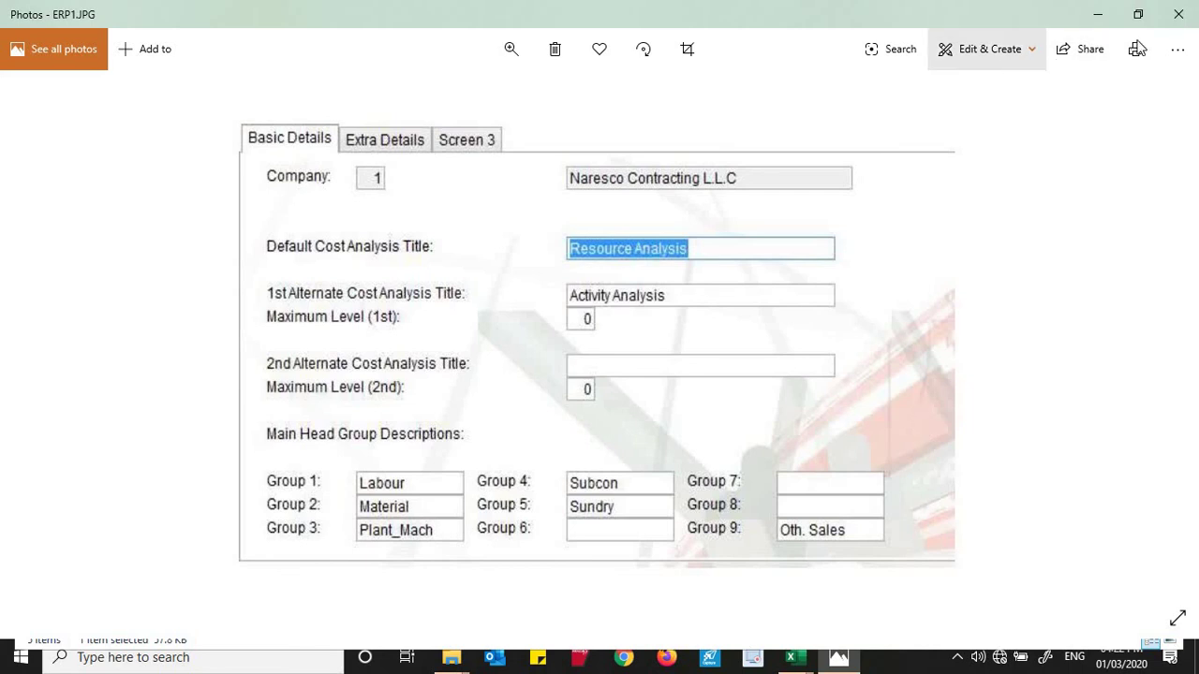
pyautogui.click(1179, 14)
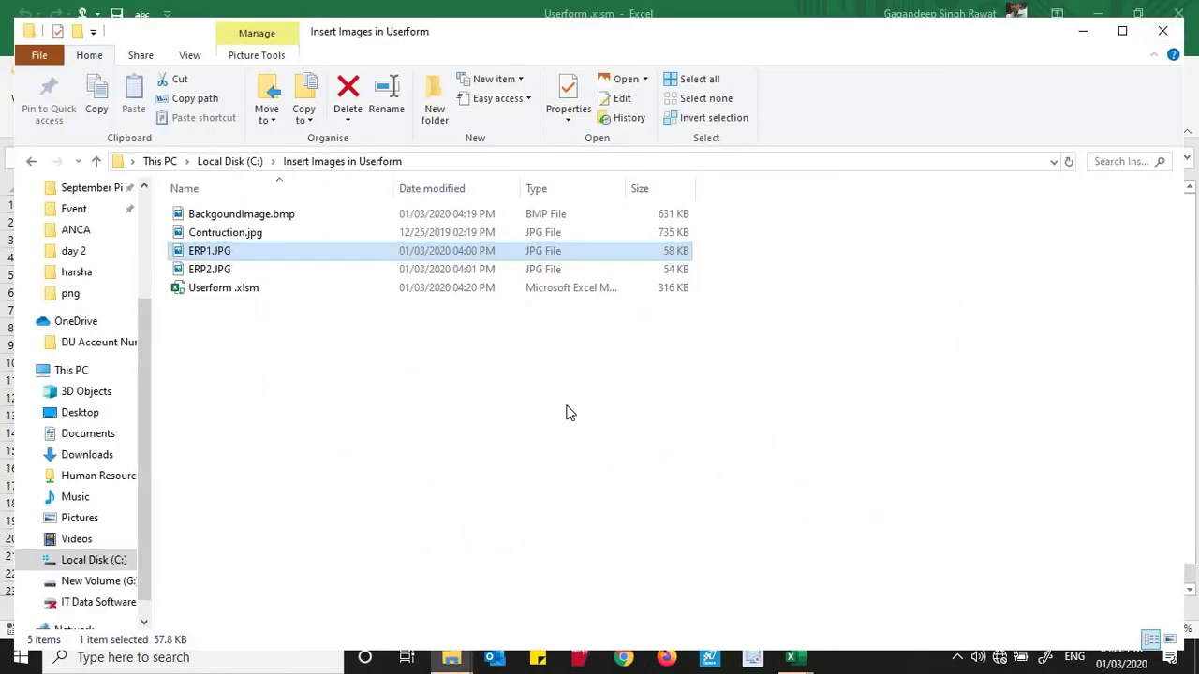
pyautogui.click(796, 658)
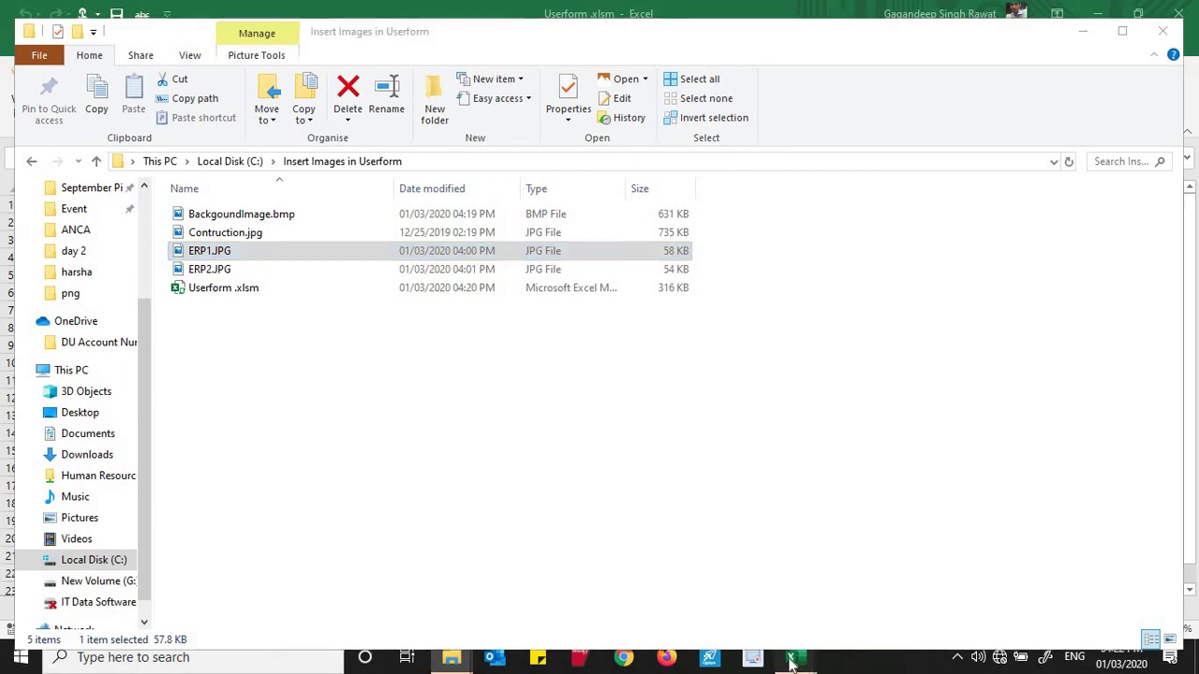
# Return to the Userform.xlsm workbook with the crane-background form running.
pyautogui.click(734, 600)
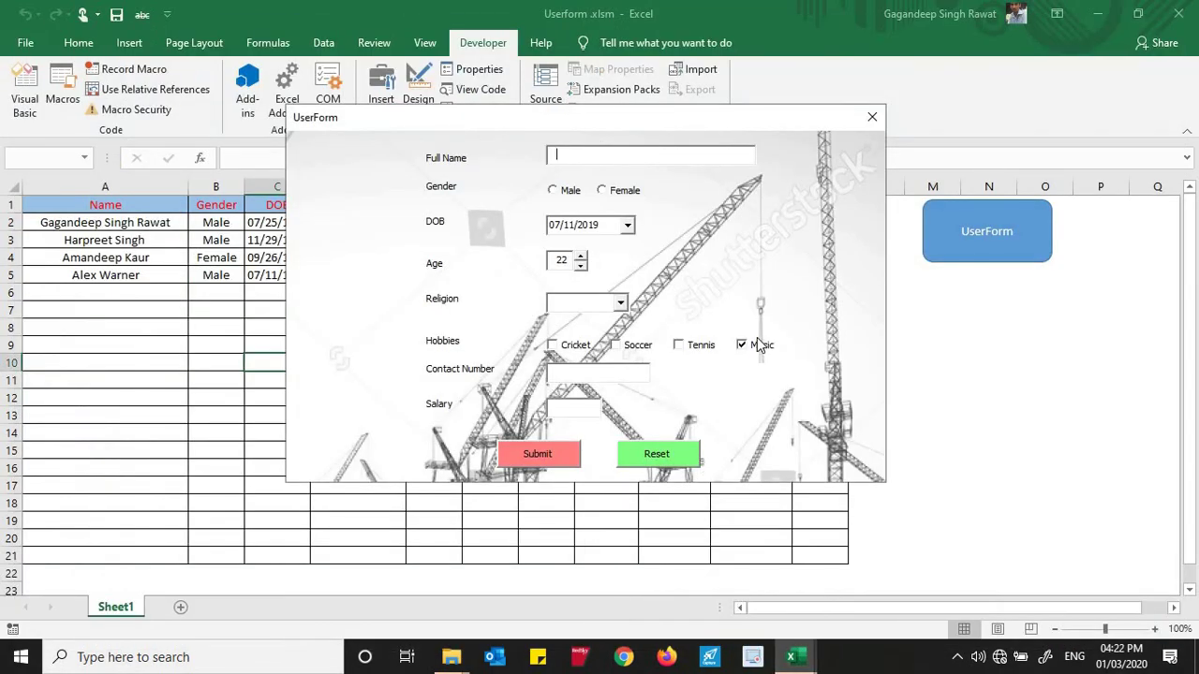